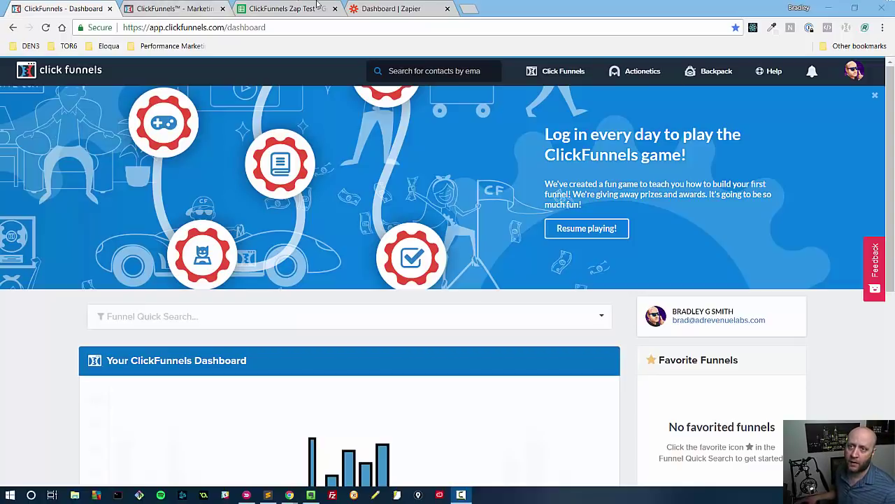
Step: Open Zapier's Explore integrations page and briefly check the account's plan and zap usage
left_click(391, 8)
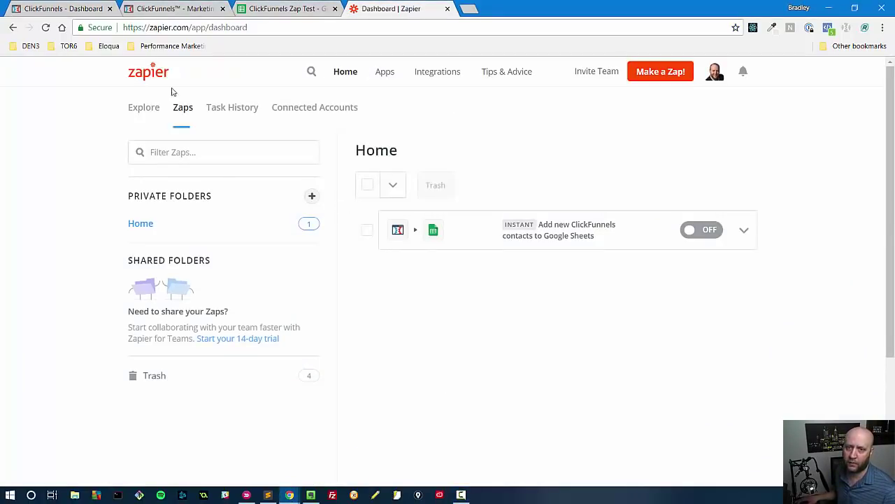
left_click(140, 109)
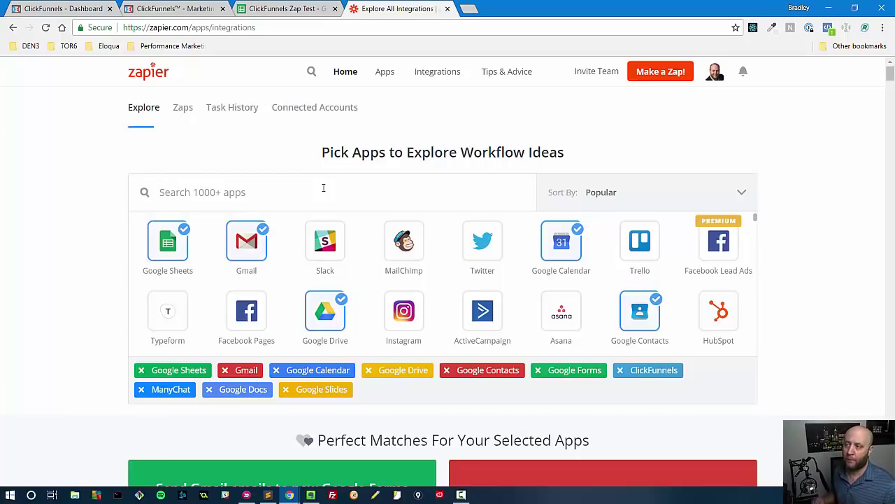
left_click(715, 74)
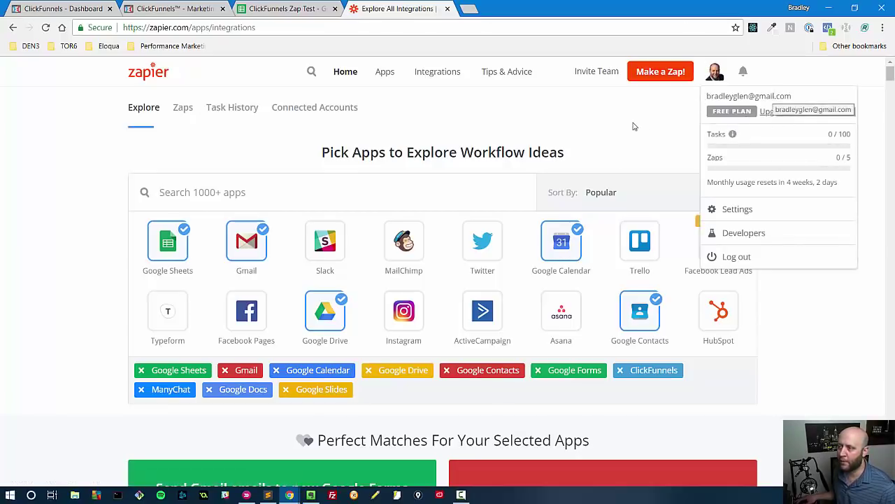
left_click(725, 87)
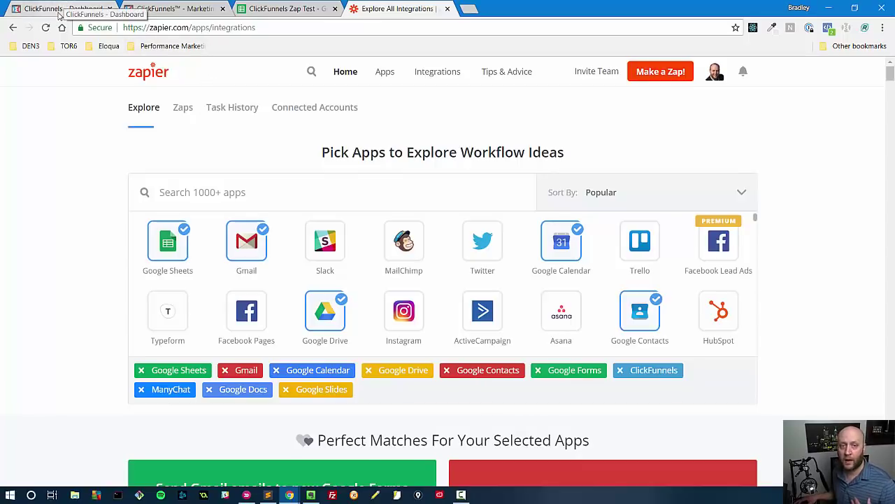
Step: Return to the ClickFunnels dashboard showing the shared funnels list
left_click(48, 8)
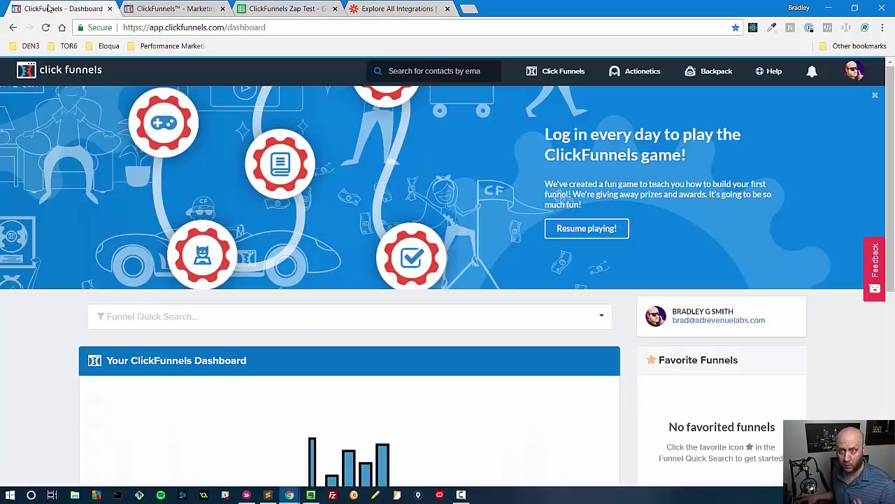
mouse_move(552, 80)
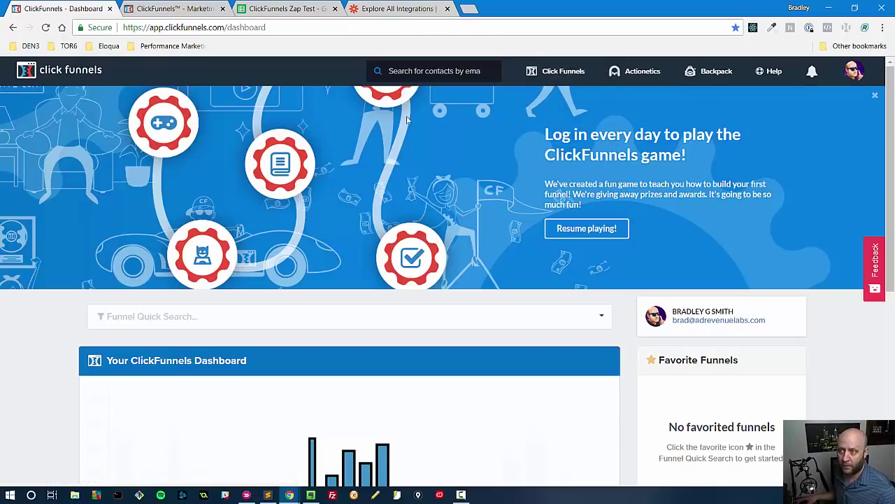
Step: Open the settings of the Dot Com Secrets Bridge Page funnel
mouse_move(552, 71)
left_click(531, 94)
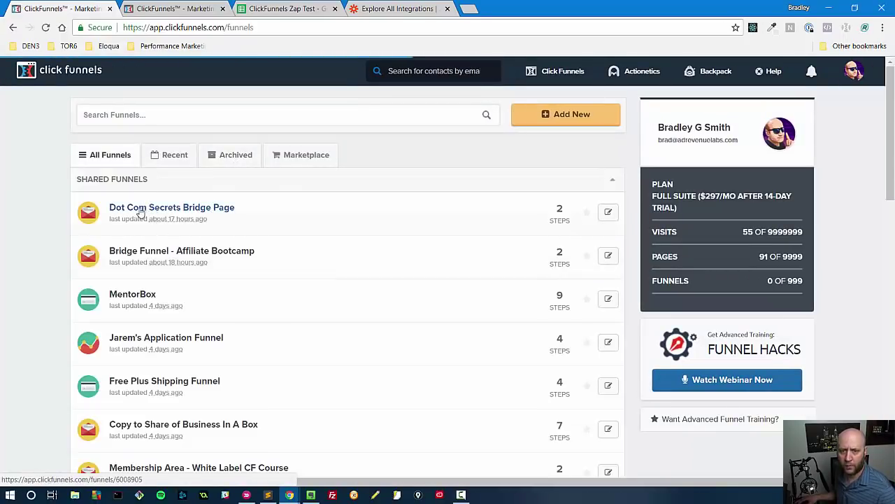
left_click(139, 209)
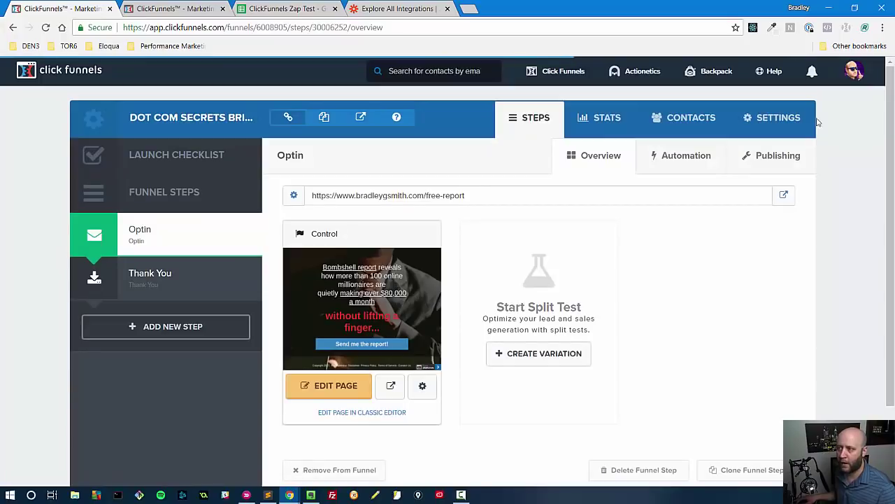
left_click(781, 124)
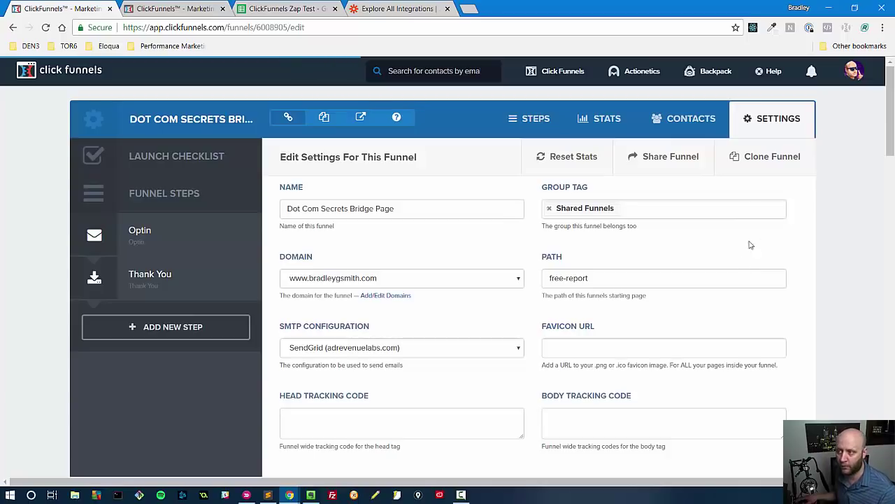
Step: Scroll to the Zapier section and point out the orders and contacts Google Sheets zaps
scroll(659, 259, "down", 15)
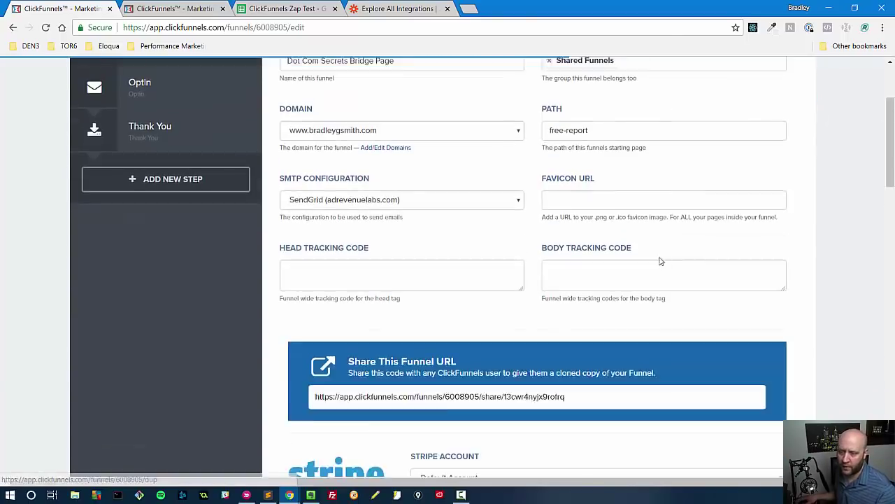
scroll(468, 213, "up", 2)
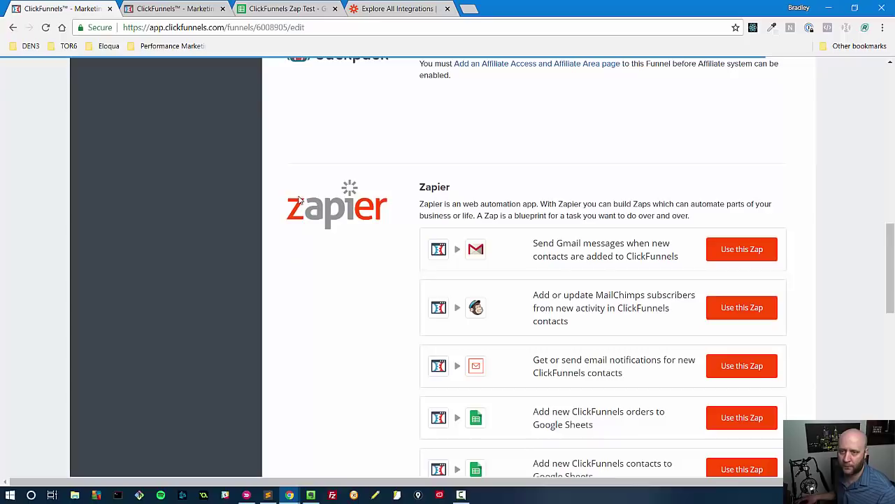
scroll(359, 251, "down", 3)
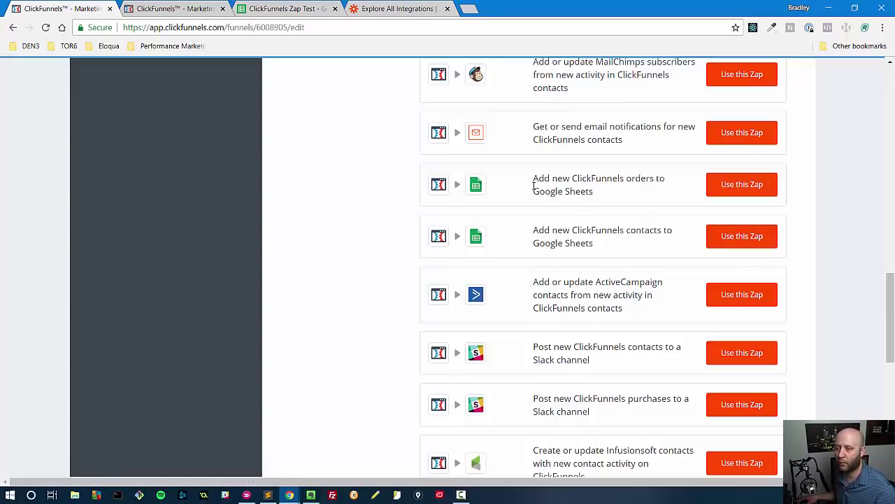
left_click_drag(534, 180, 602, 196)
left_click(649, 181)
double_click(627, 186)
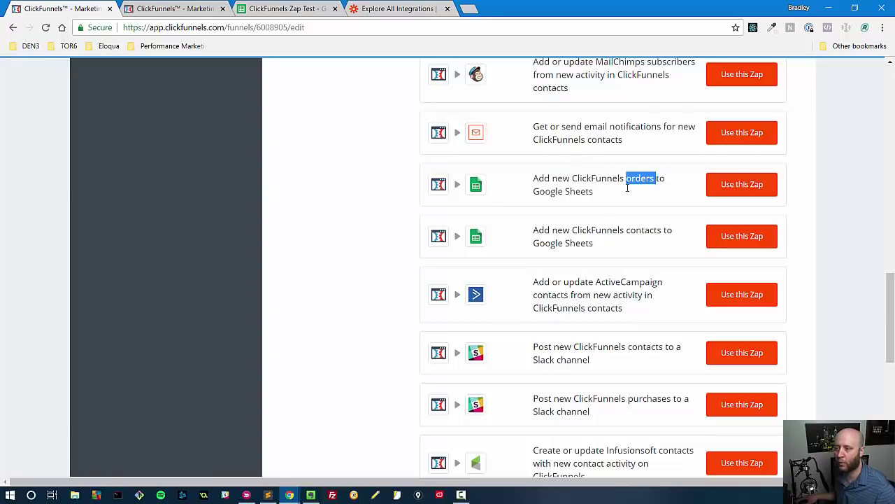
double_click(637, 231)
left_click(785, 241)
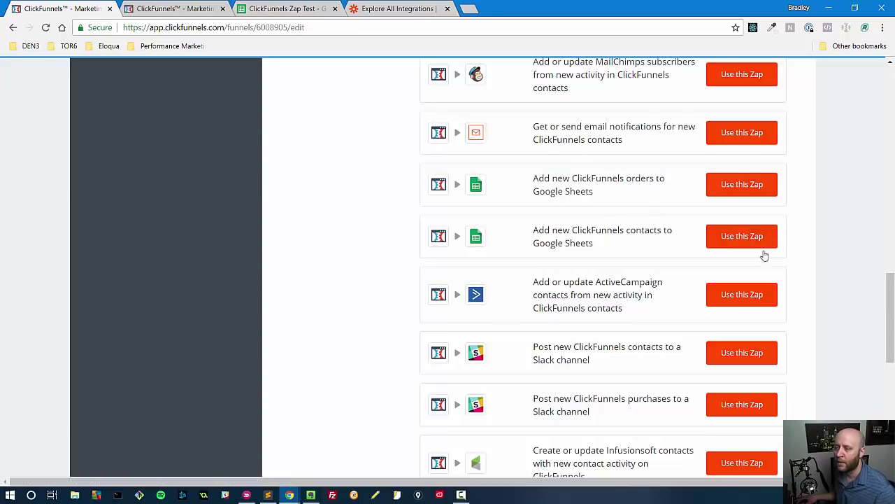
Step: Launch the 'Add new ClickFunnels contacts to Google Sheets' template, leaving the page and relaunching it
left_click(737, 246)
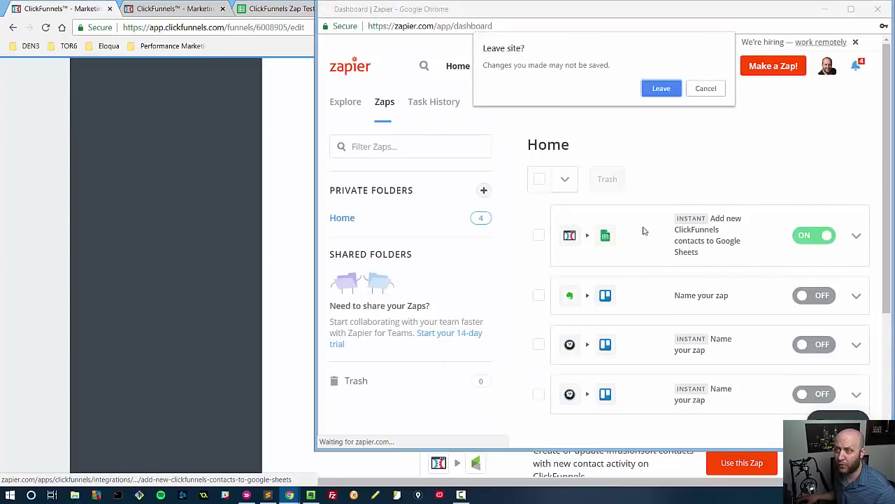
left_click(659, 89)
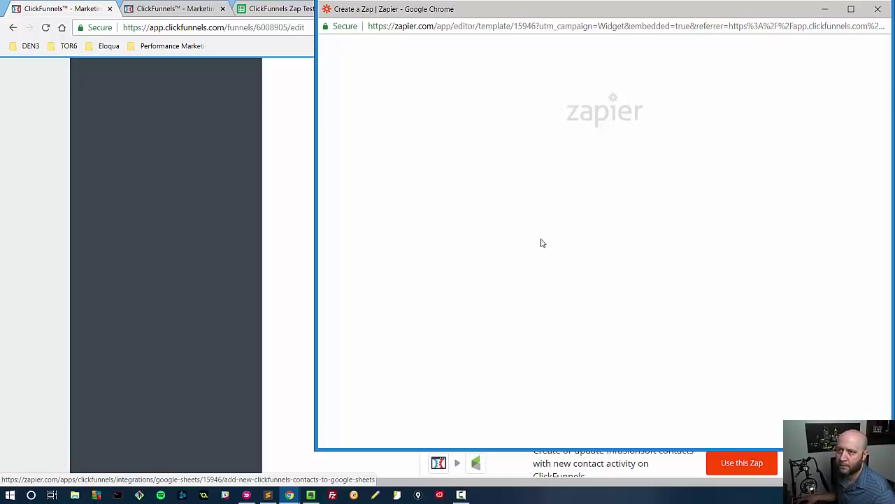
left_click_drag(637, 15, 598, 74)
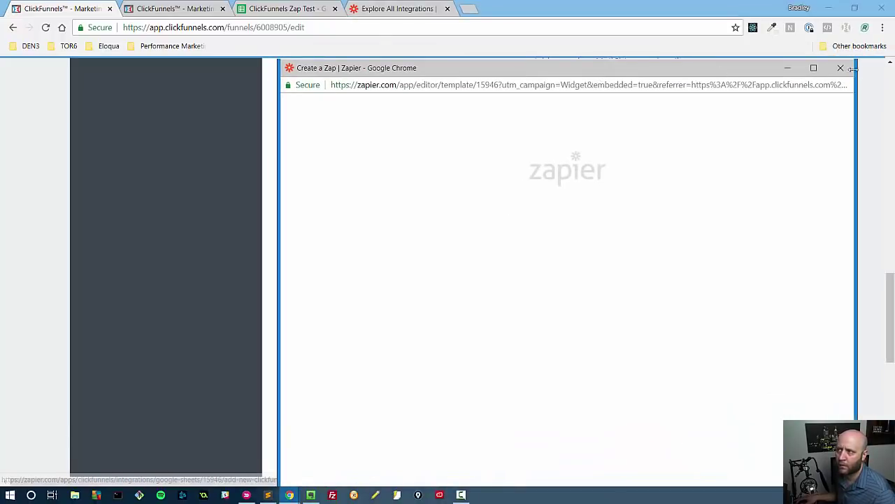
left_click(841, 68)
left_click(759, 235)
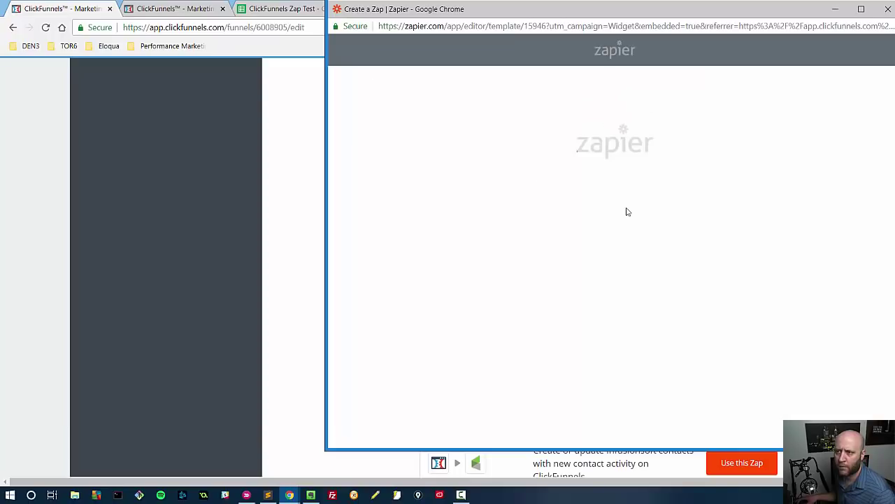
Step: Create the zap from the template and keep New Contact Activity as the ClickFunnels trigger
scroll(620, 253, "down", 2)
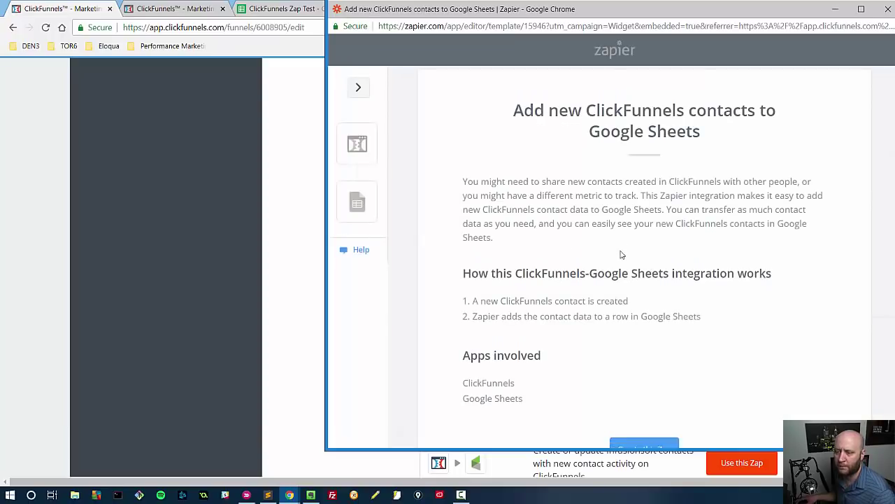
scroll(620, 254, "up", 2)
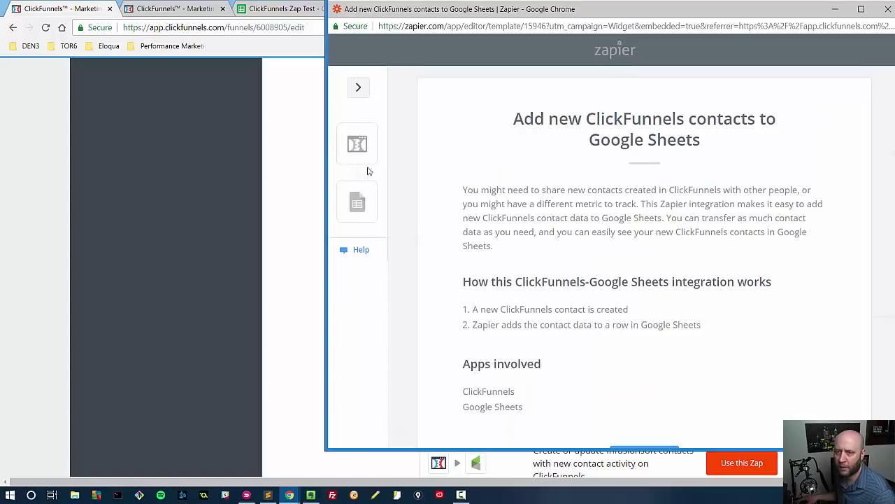
scroll(619, 258, "down", 2)
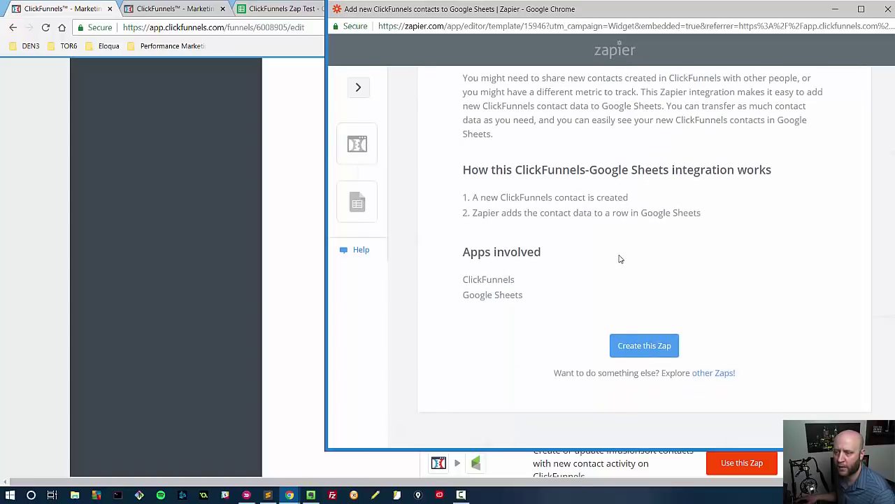
left_click(644, 346)
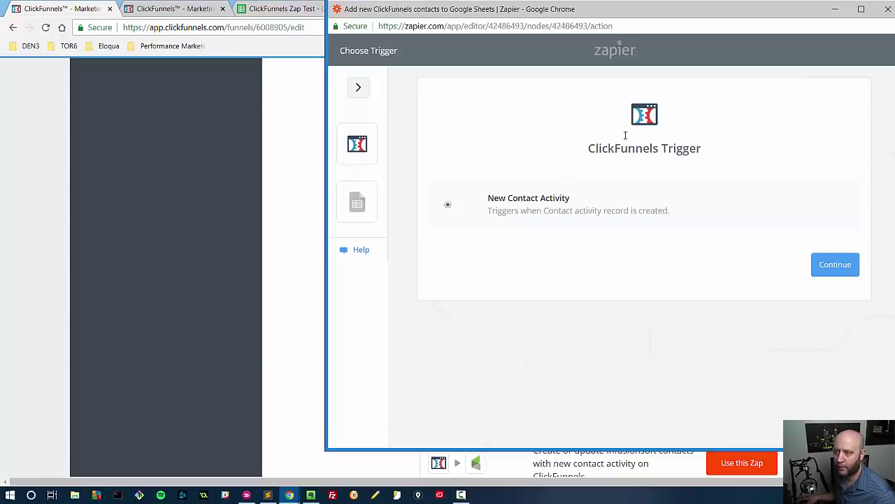
left_click(838, 263)
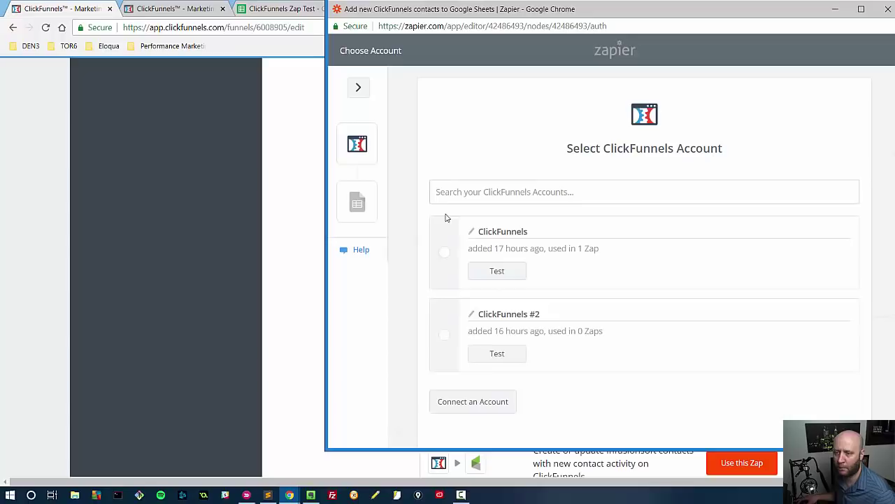
left_click(276, 227)
left_click(402, 9)
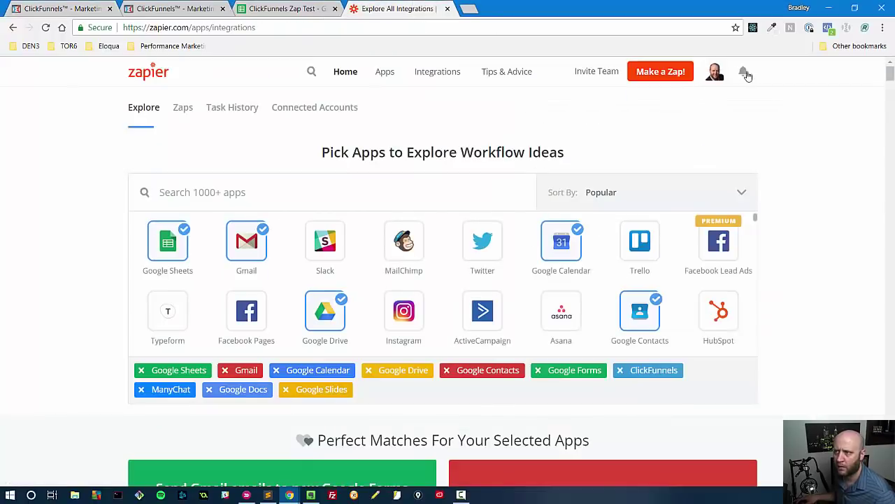
left_click(717, 74)
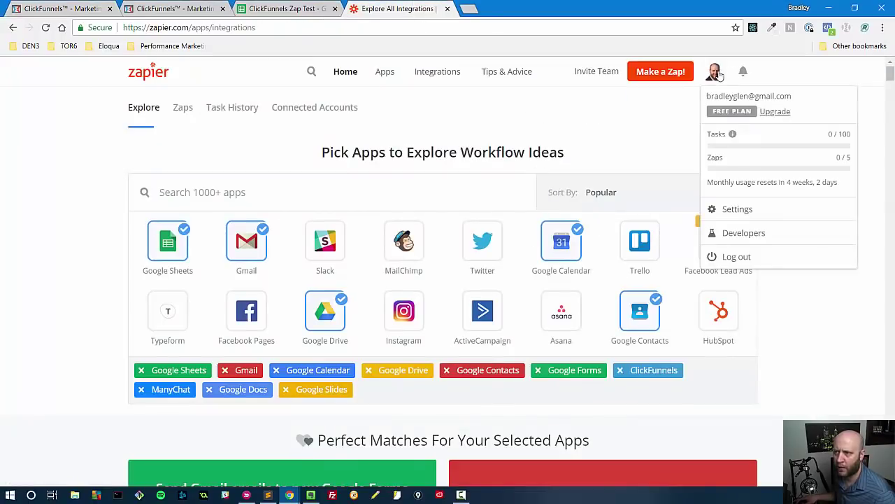
left_click(728, 209)
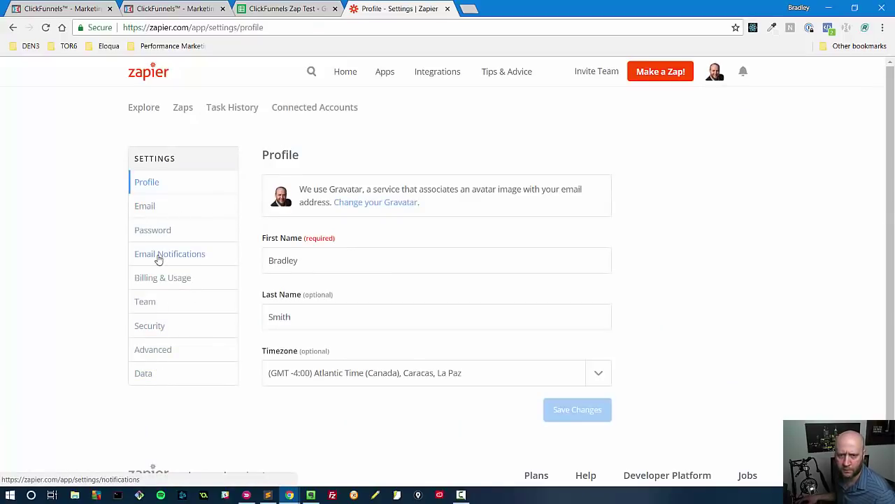
left_click(306, 117)
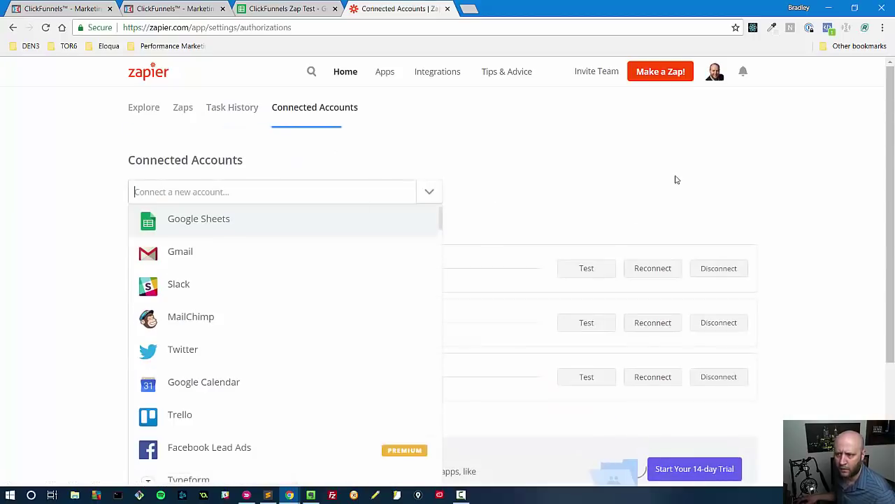
left_click(712, 180)
scroll(797, 276, "down", 3)
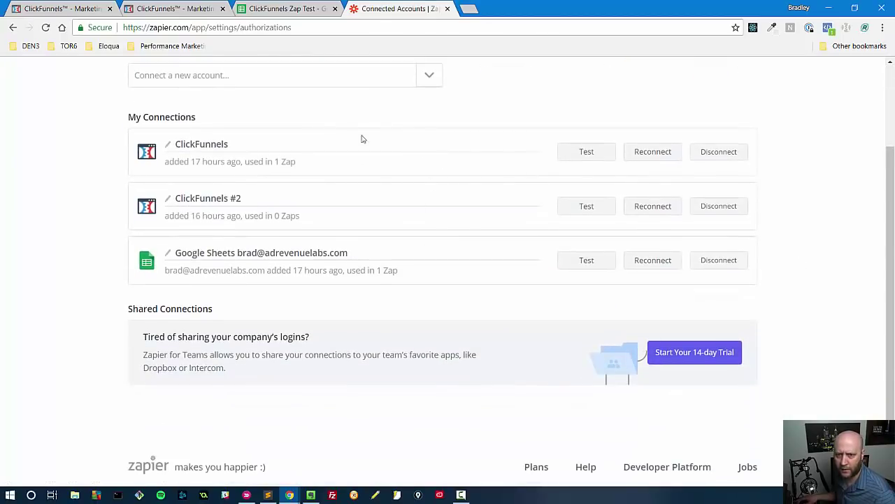
Step: Disconnect both the ClickFunnels and ClickFunnels #2 connections
left_click(720, 155)
left_click(731, 158)
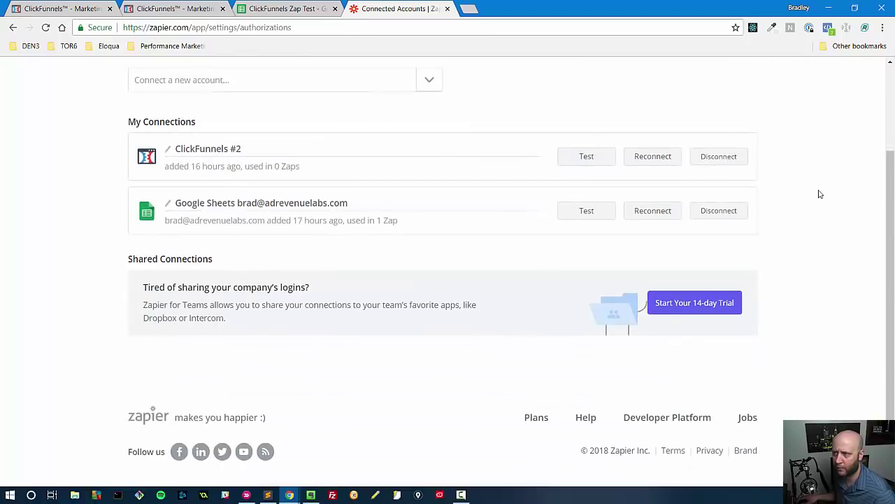
left_click(714, 165)
left_click(719, 165)
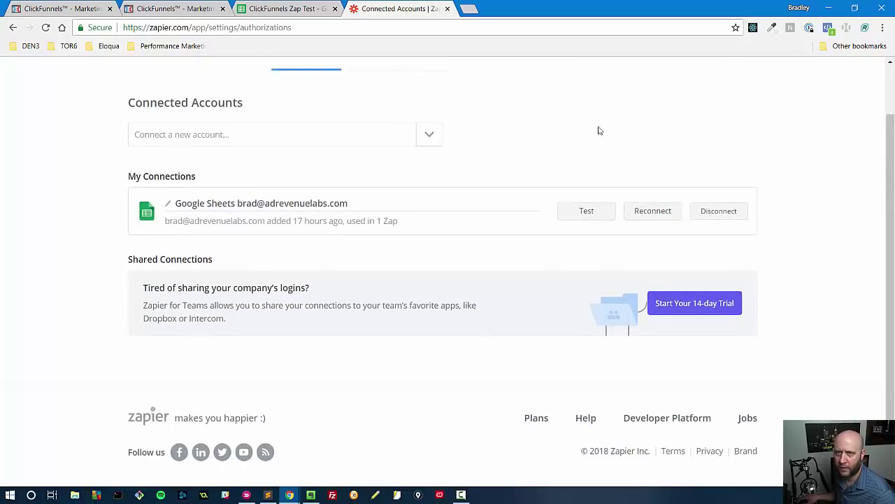
Step: Reload the account window, connect a new ClickFunnels account, test it and continue
key("alt+Tab")
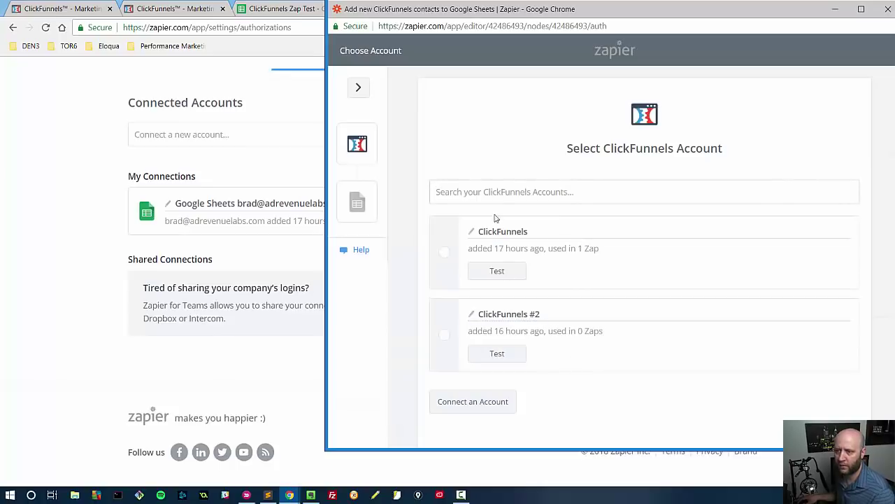
key("F5")
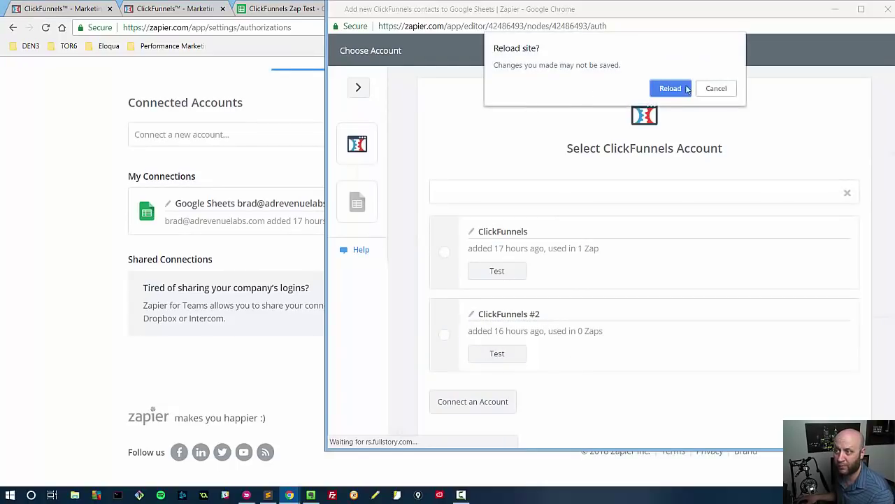
left_click(670, 88)
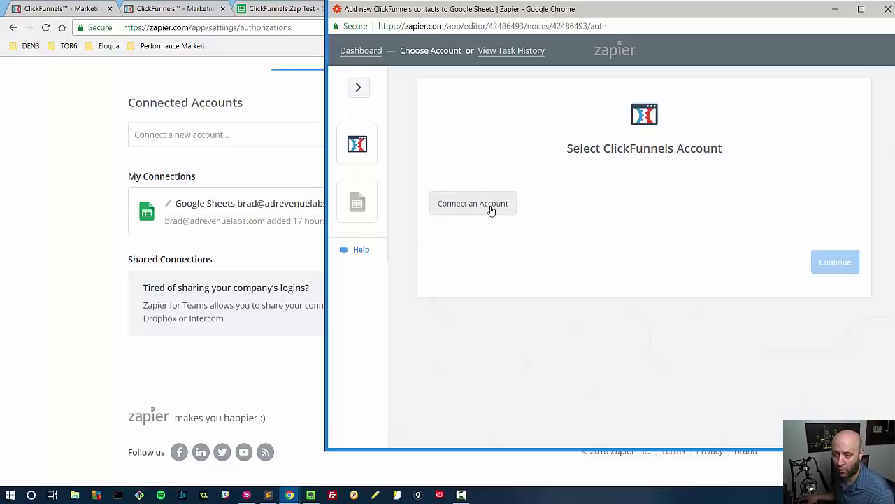
left_click(492, 206)
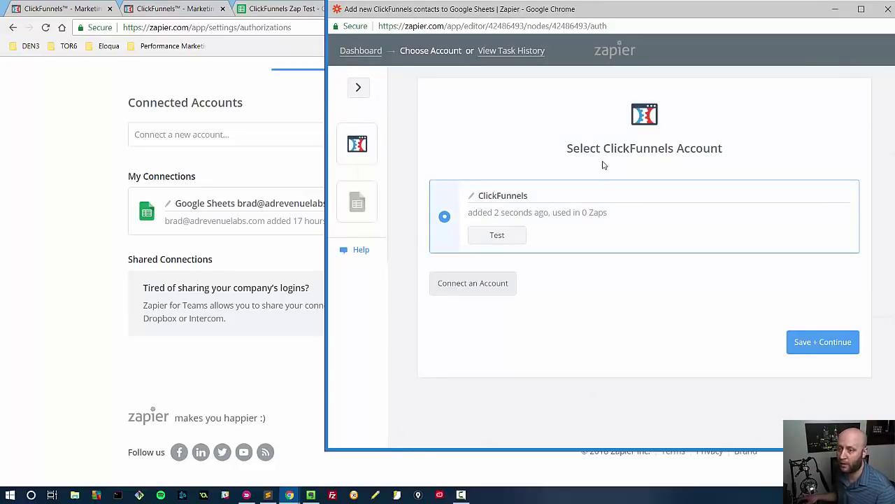
left_click(499, 238)
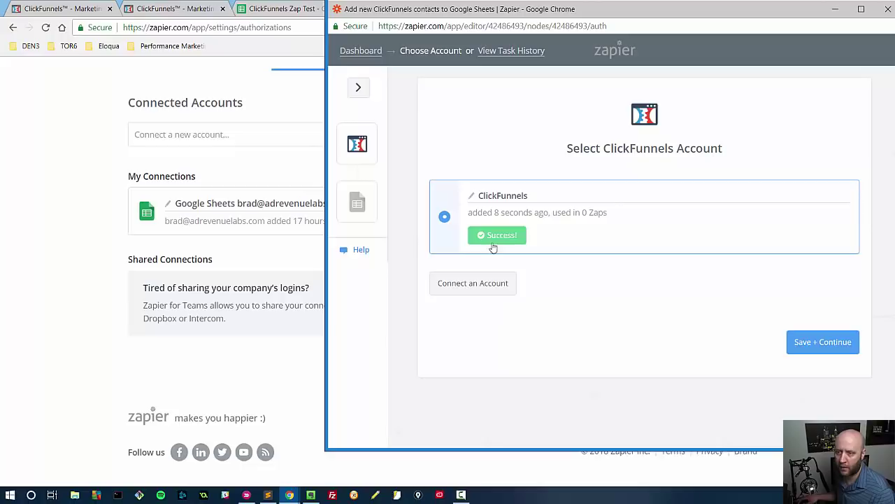
left_click(805, 350)
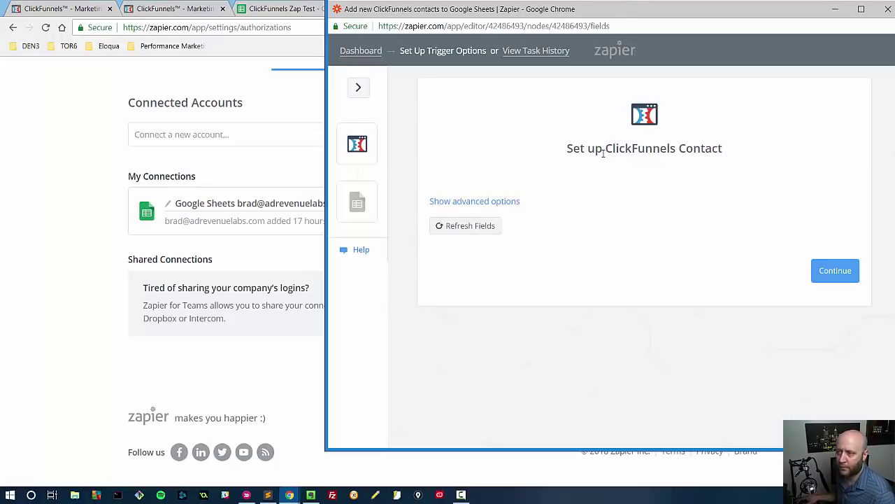
Step: Limit the trigger to the Dot Com Secrets Bridge Page funnel and its Optin step, then continue
left_click(510, 201)
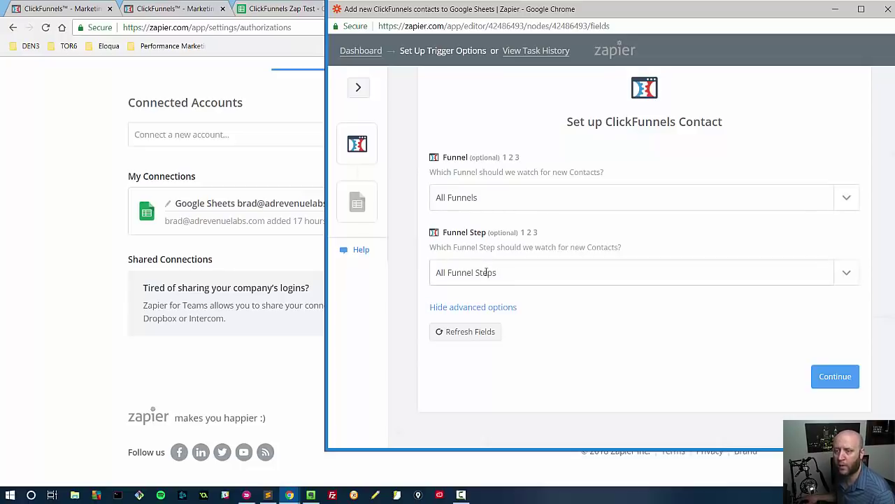
left_click(518, 205)
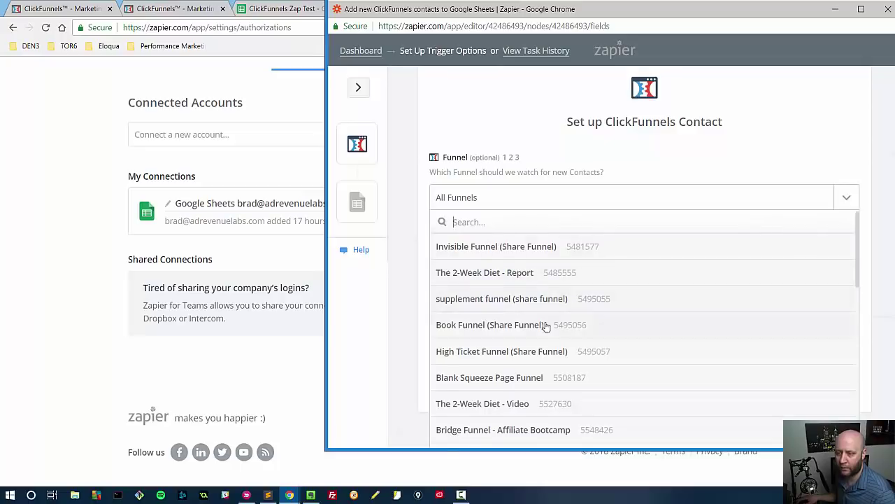
scroll(546, 330, "down", 1)
scroll(547, 330, "down", 6)
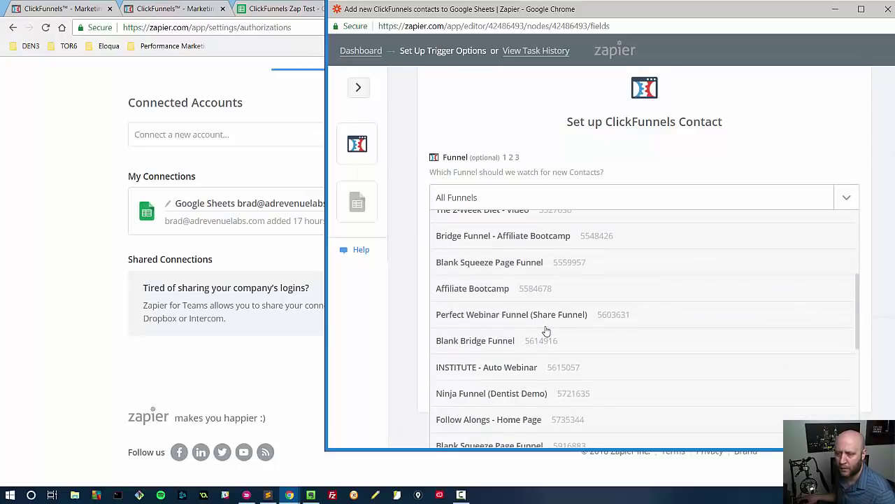
scroll(546, 331, "down", 1)
scroll(546, 331, "down", 2)
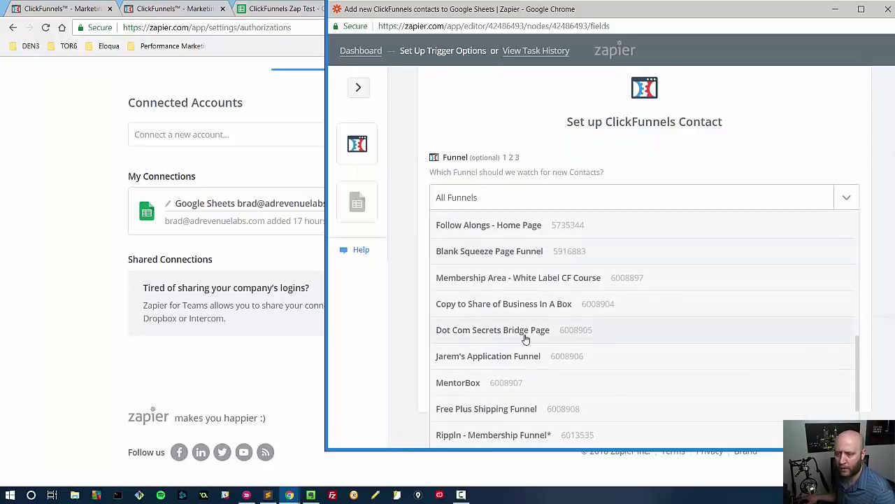
left_click(526, 335)
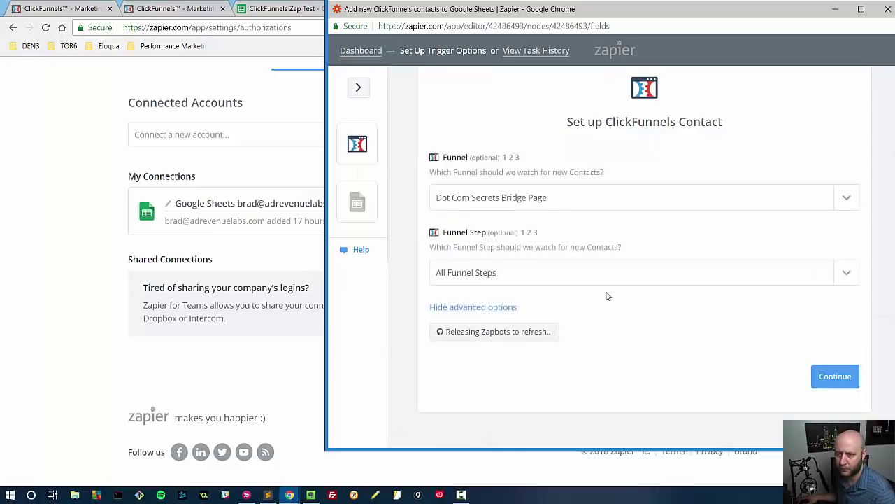
left_click(568, 280)
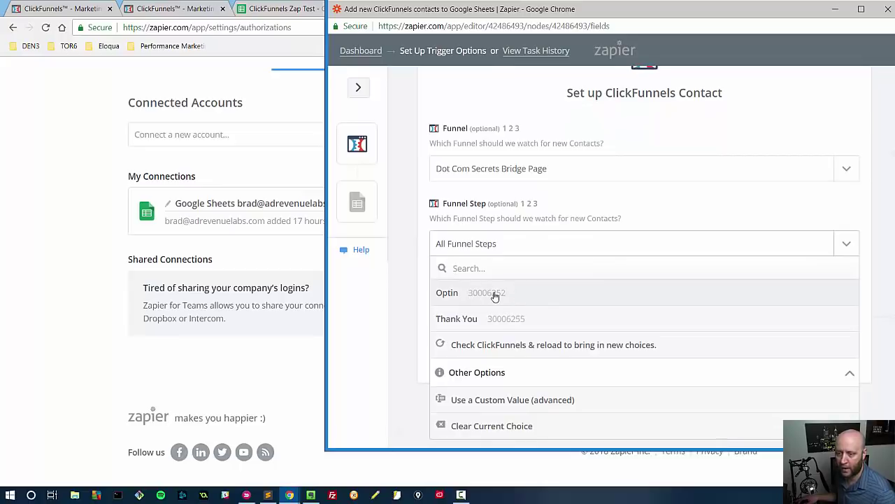
left_click(495, 295)
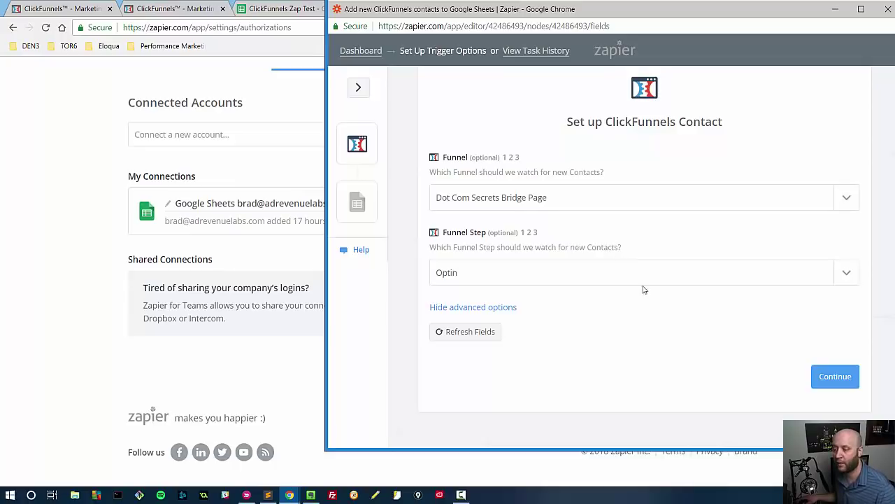
left_click(843, 383)
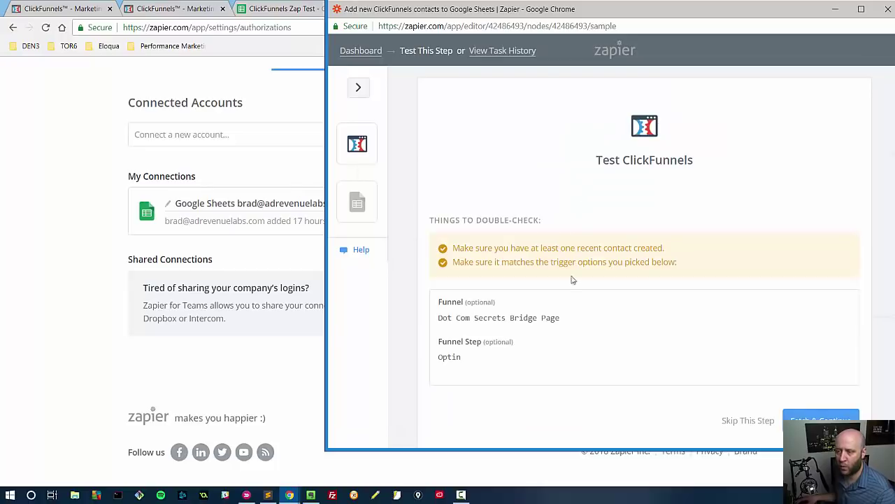
Step: Review the test notes and the chosen Dot Com Secrets Bridge Page funnel and Optin step
scroll(501, 214, "down", 1)
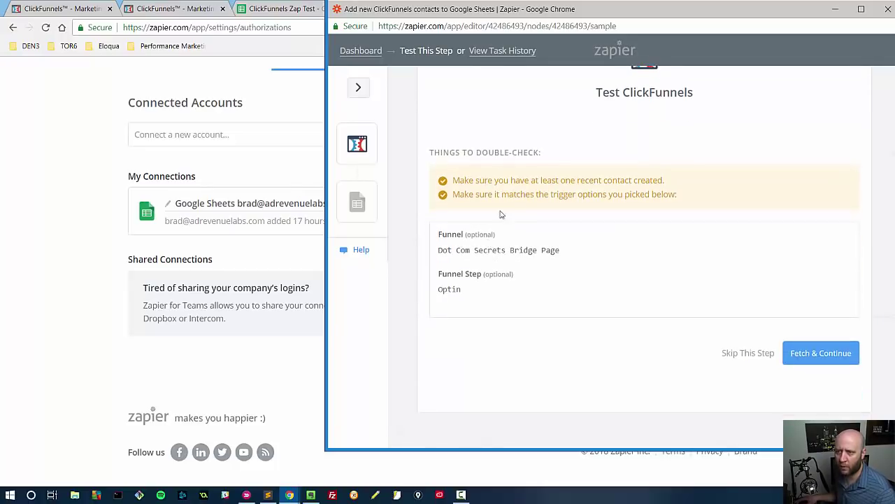
left_click_drag(499, 183, 669, 188)
left_click_drag(493, 194, 694, 200)
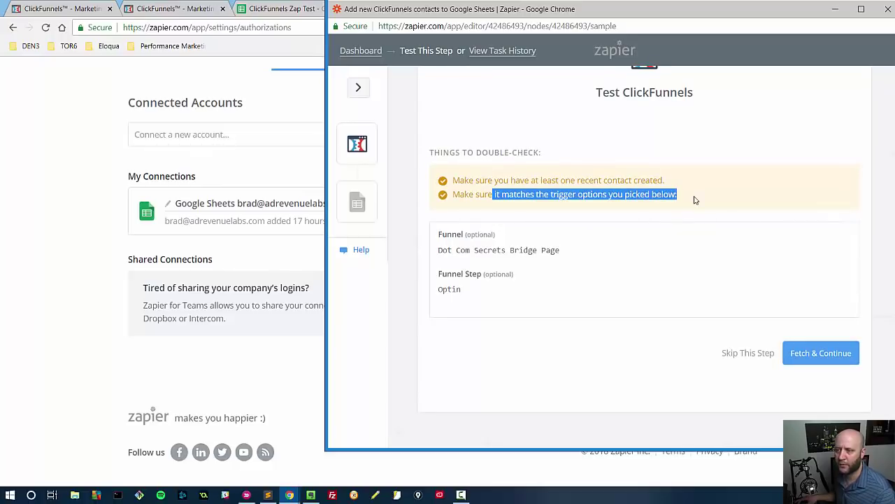
left_click(625, 214)
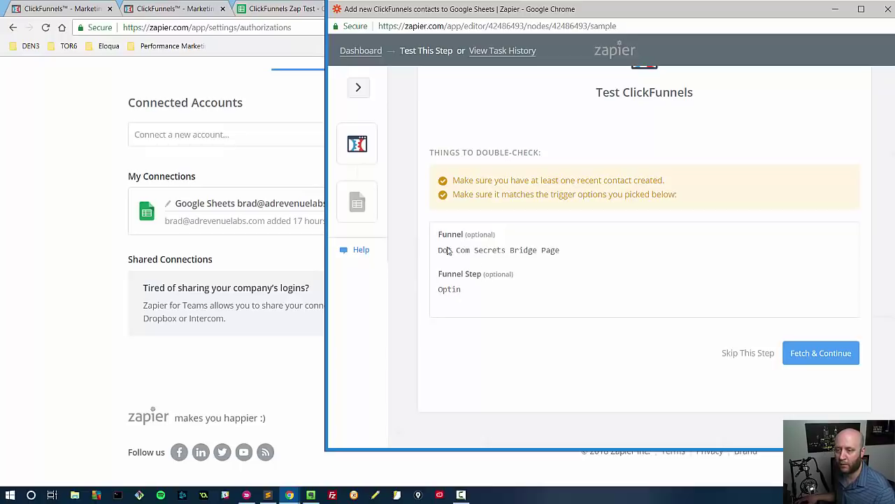
left_click_drag(440, 250, 569, 260)
left_click_drag(438, 289, 507, 294)
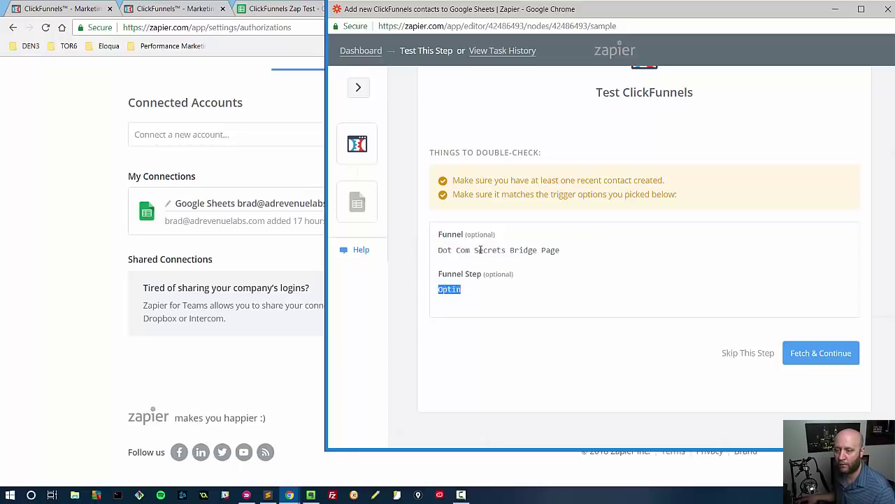
left_click_drag(435, 249, 549, 260)
left_click_drag(438, 289, 531, 300)
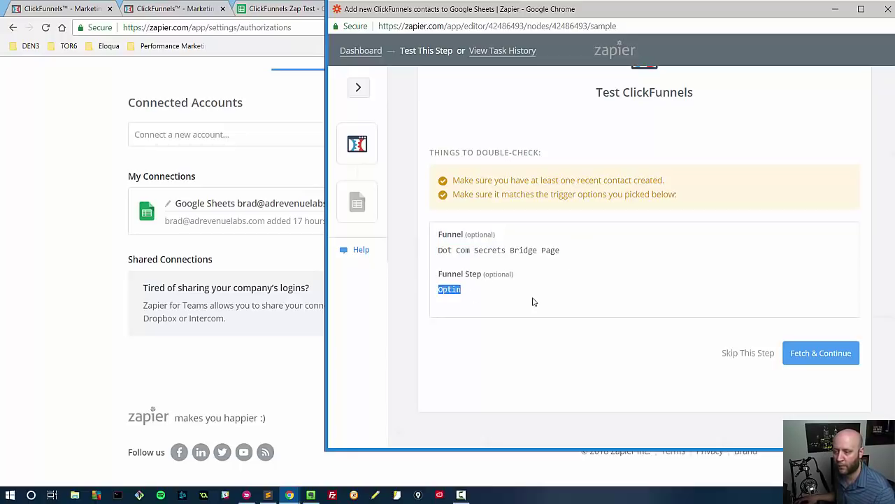
left_click(533, 301)
Step: Fetch a sample optin contact from ClickFunnels until the test reports success
left_click(821, 353)
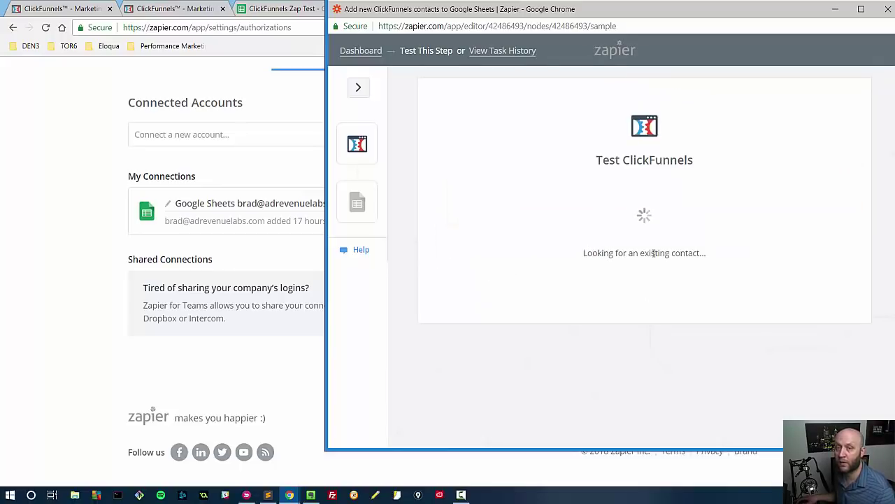
left_click(283, 8)
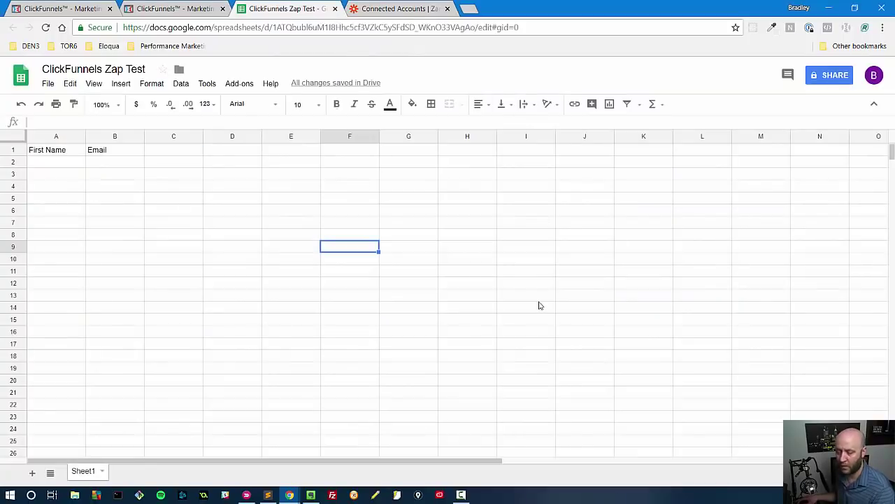
key("alt+Tab")
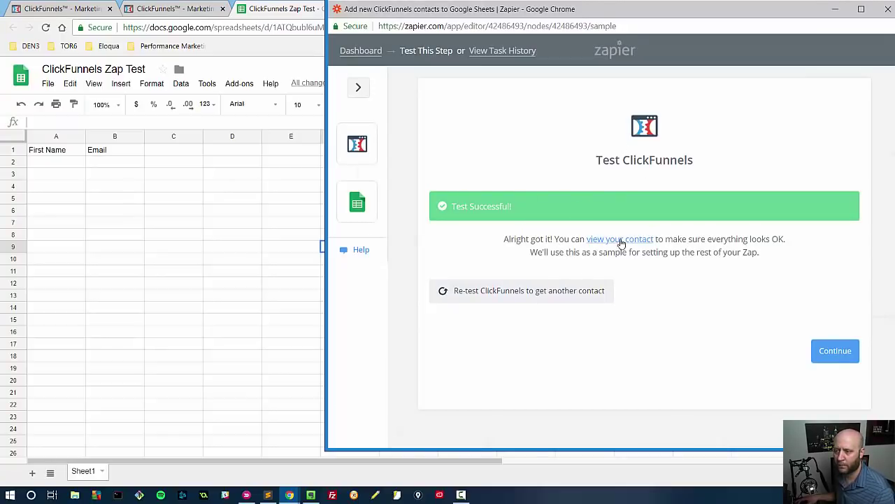
Step: Review the sample contact's fields and continue to the Google Sheets Create Spreadsheet Row action
left_click(620, 240)
scroll(745, 298, "down", 5)
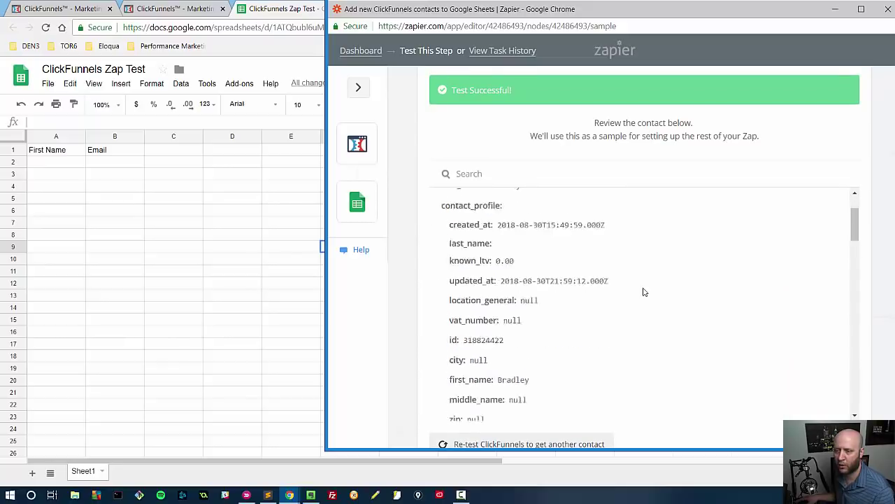
scroll(644, 289, "down", 10)
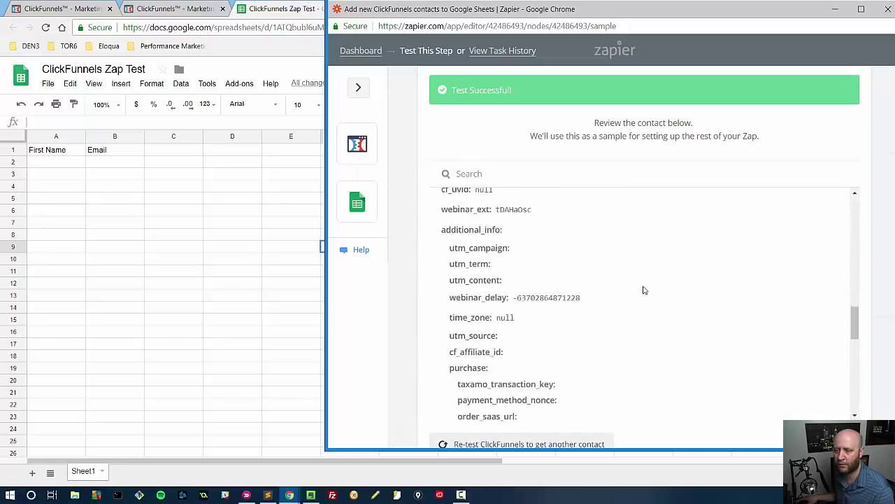
scroll(644, 289, "down", 3)
scroll(644, 288, "down", 4)
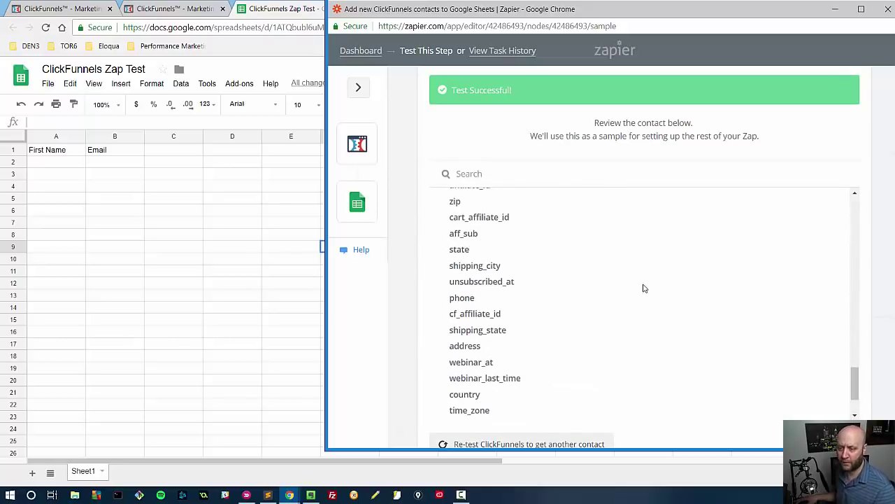
scroll(644, 294, "up", 10)
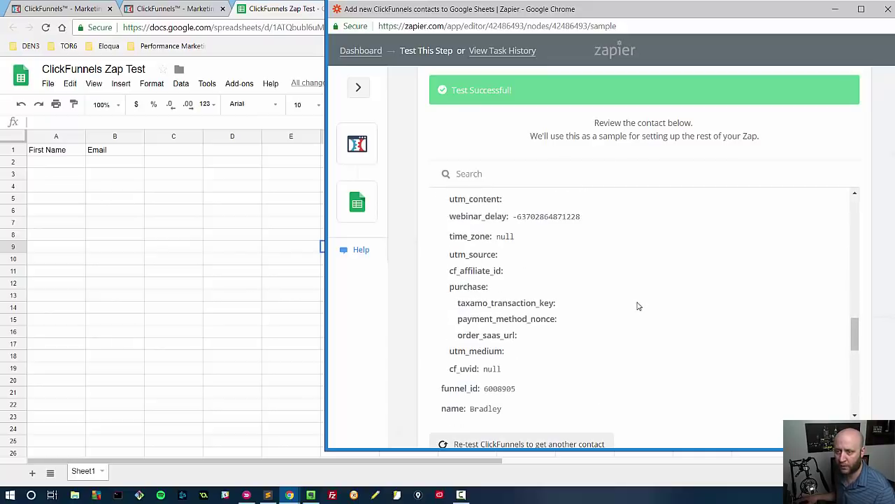
scroll(638, 336, "up", 5)
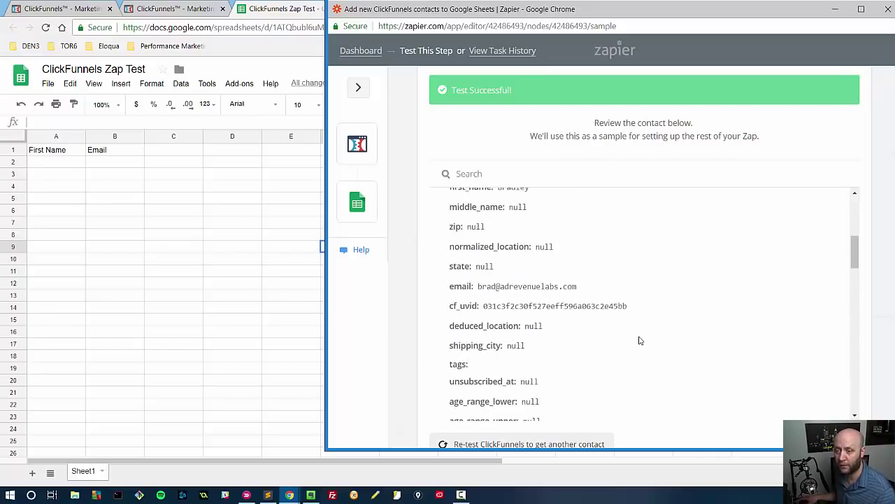
scroll(598, 301, "up", 5)
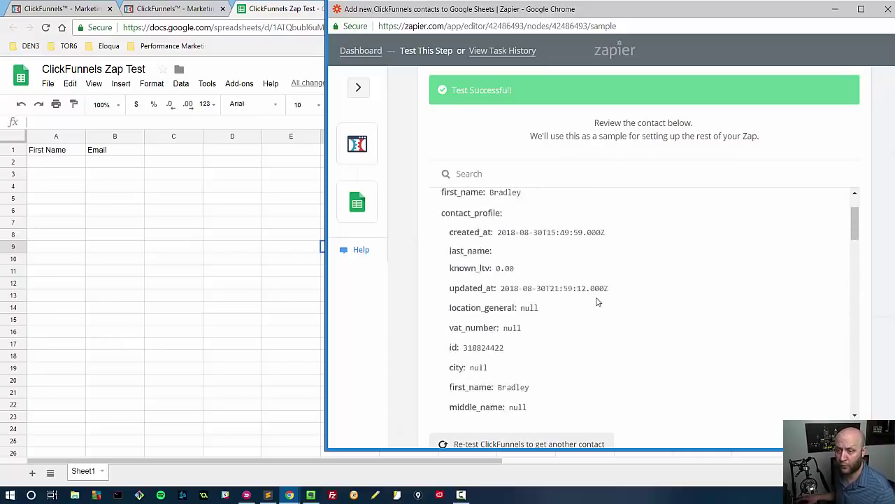
scroll(591, 293, "down", 10)
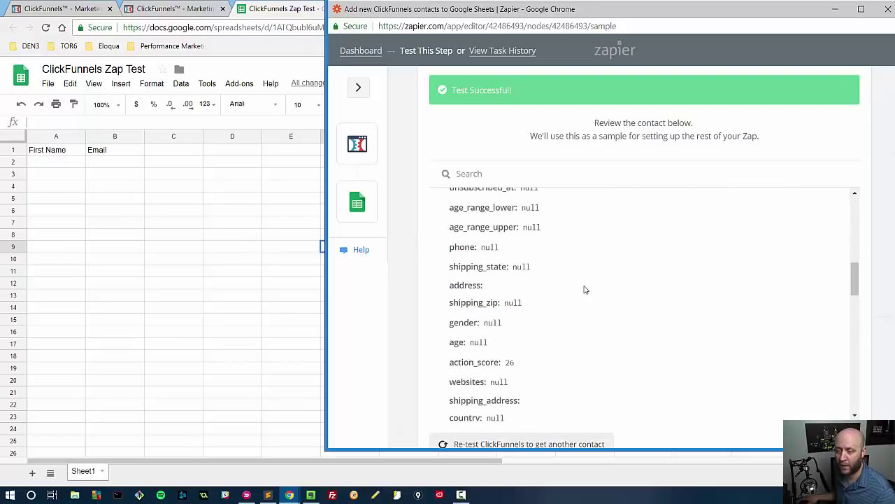
scroll(586, 314, "down", 8)
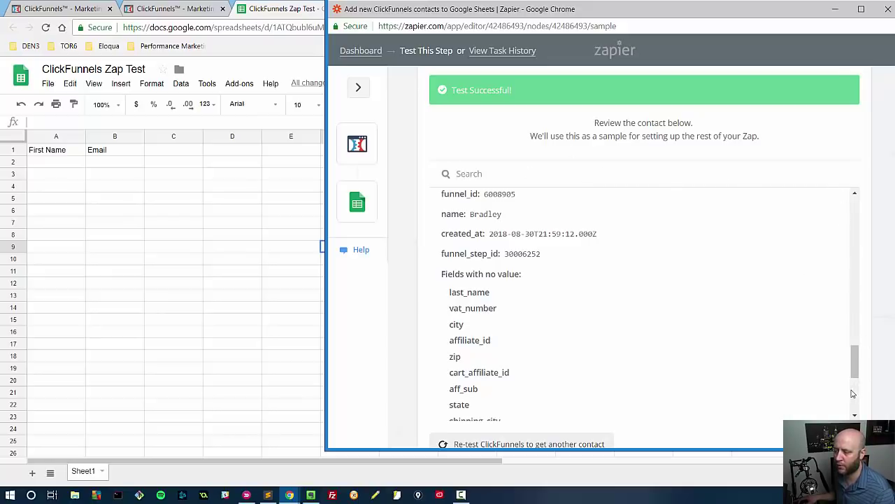
scroll(745, 372, "down", 2)
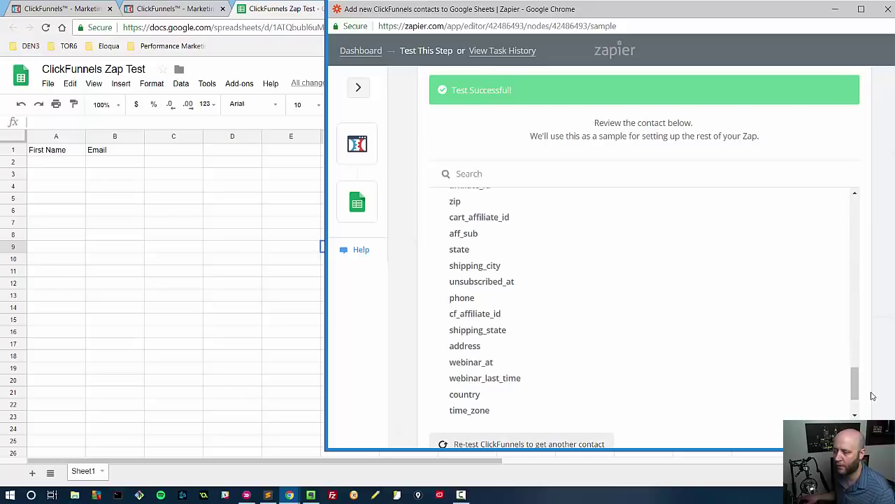
scroll(873, 394, "down", 2)
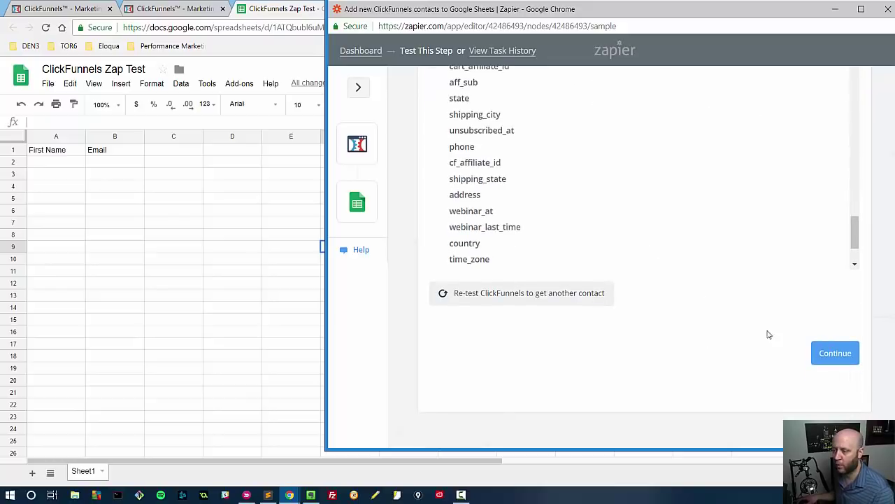
left_click(820, 355)
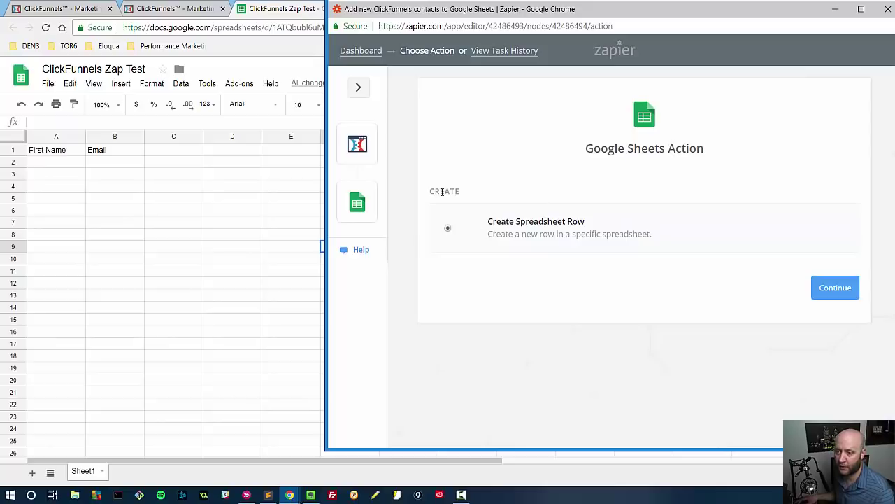
Step: Choose Create Spreadsheet Row as the action and keep the connected Google Sheets account
left_click(844, 287)
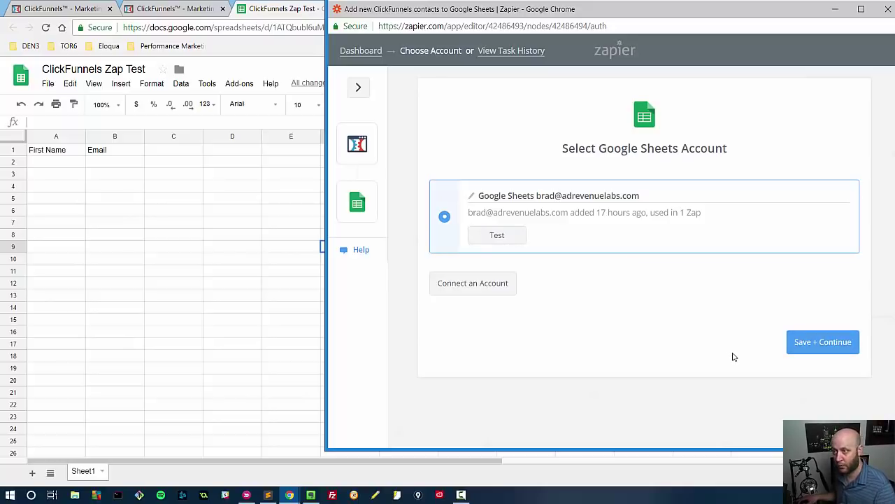
left_click(802, 350)
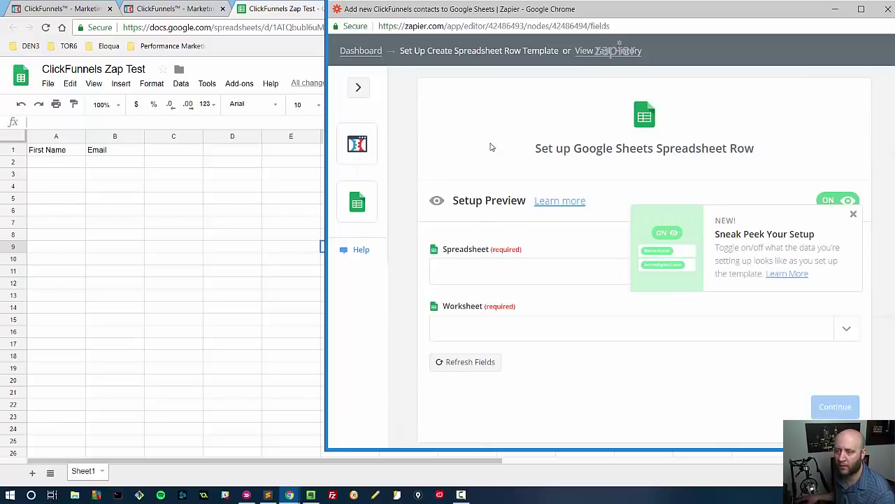
Step: Select the ClickFunnels Zap Test spreadsheet and its Sheet1 worksheet
scroll(460, 250, "down", 1)
left_click(459, 239)
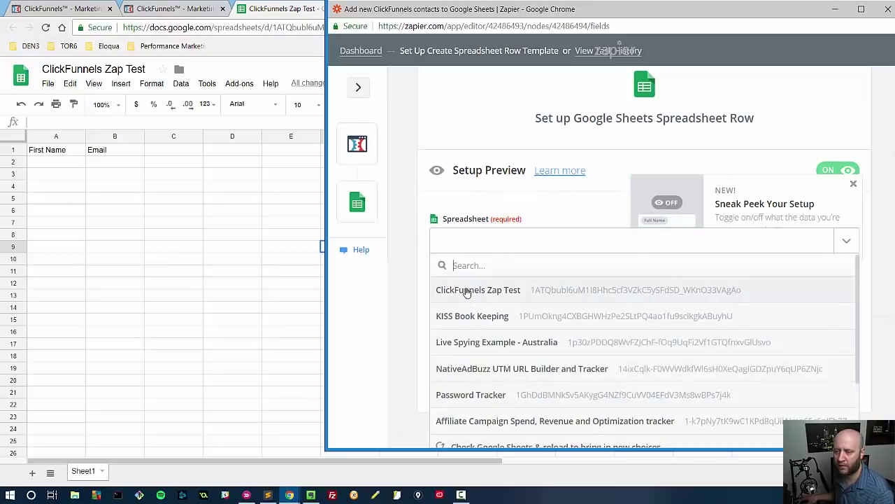
left_click(467, 290)
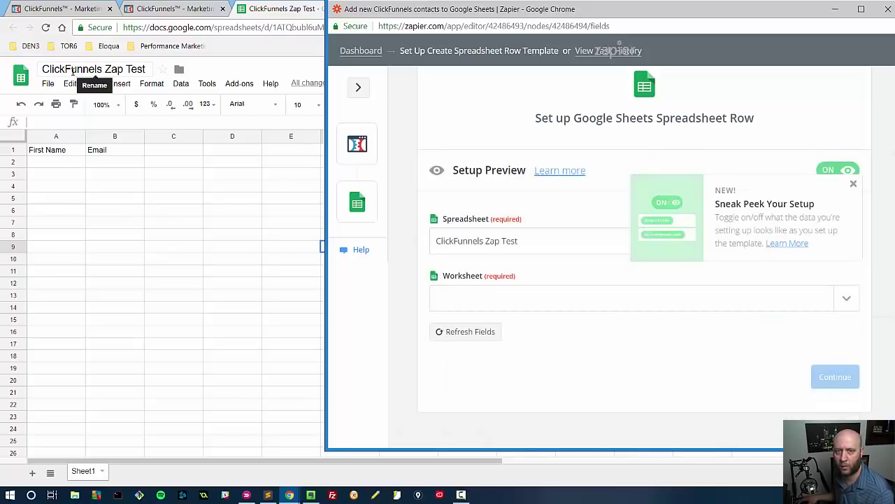
left_click(490, 296)
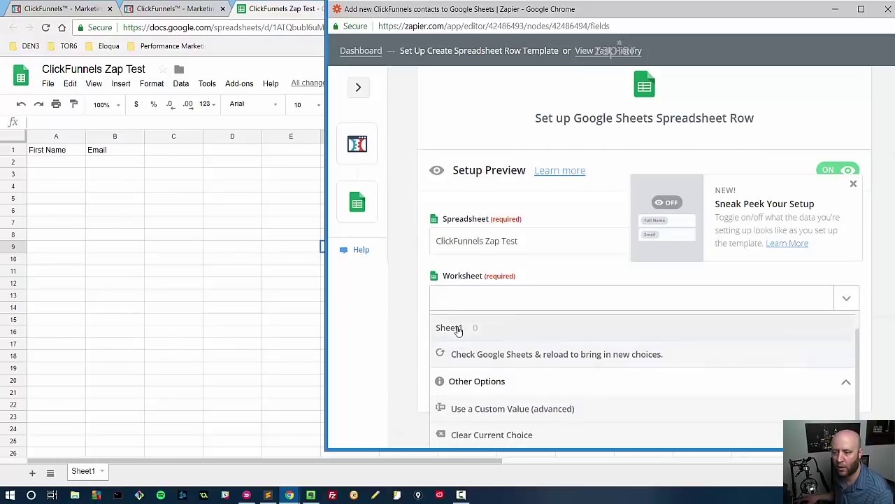
left_click(456, 326)
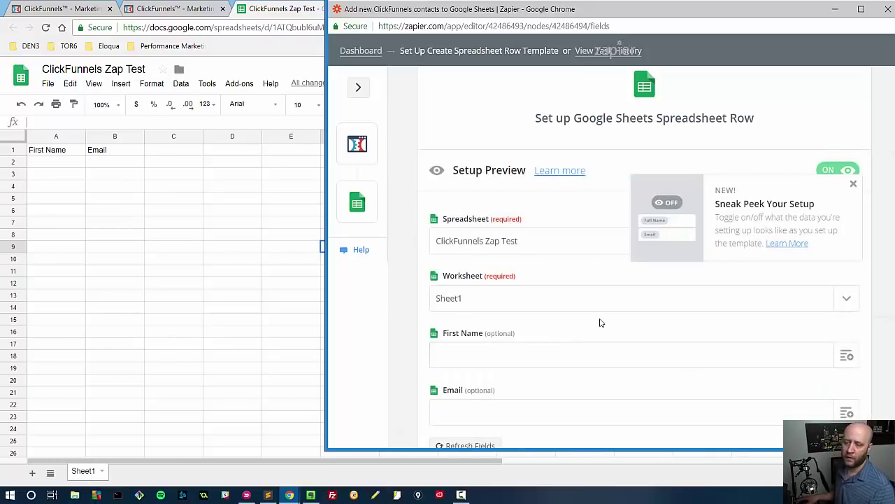
Step: Map Step 1's first name and email into the First Name and Email fields, then continue
scroll(551, 336, "down", 2)
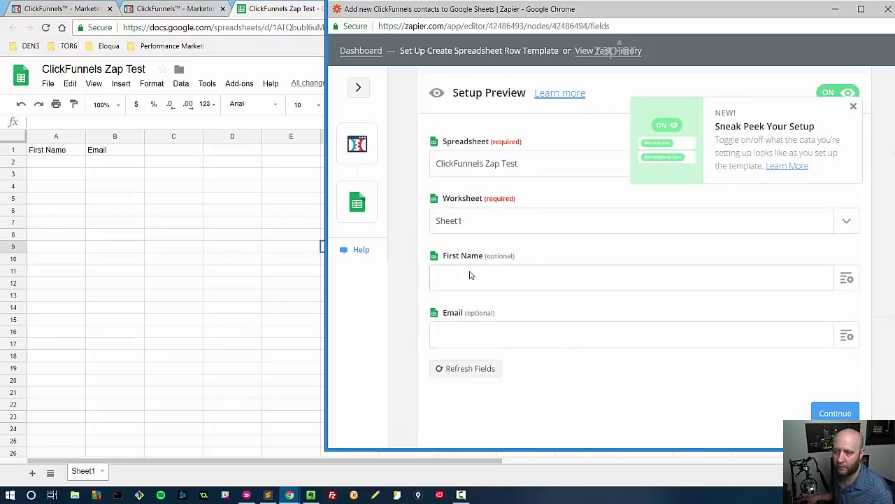
left_click(843, 292)
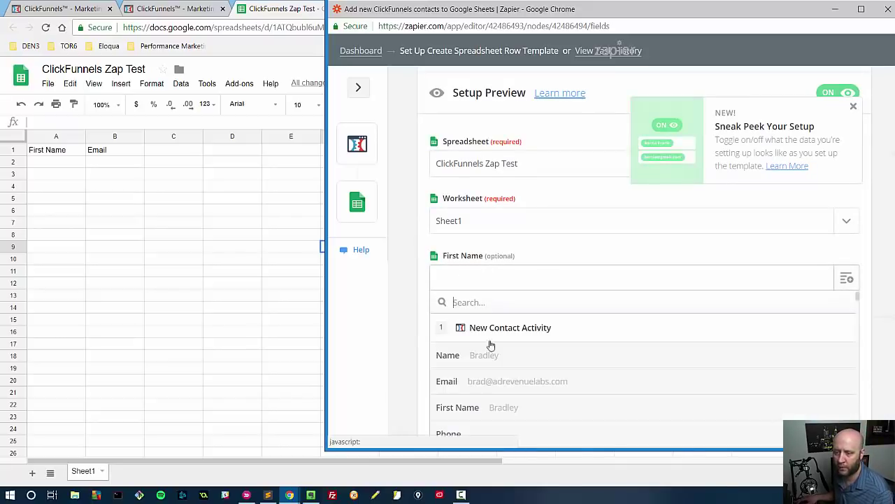
left_click(546, 355)
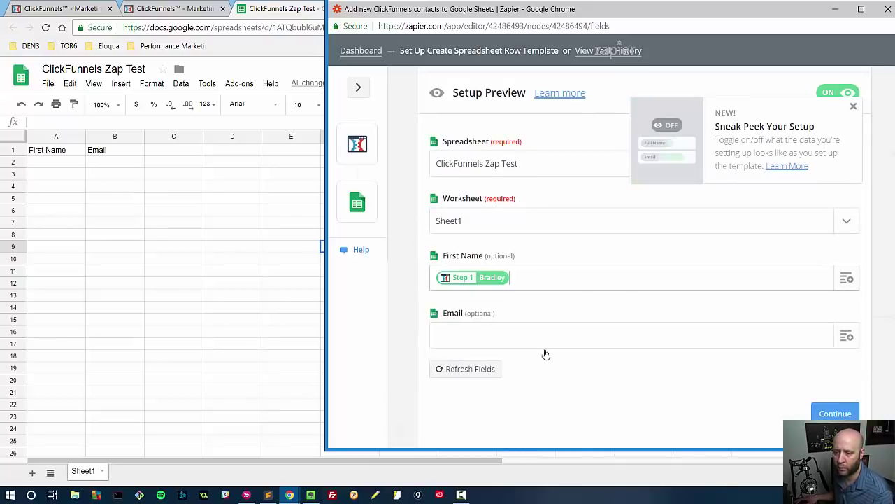
left_click(699, 339)
scroll(518, 391, "down", 1)
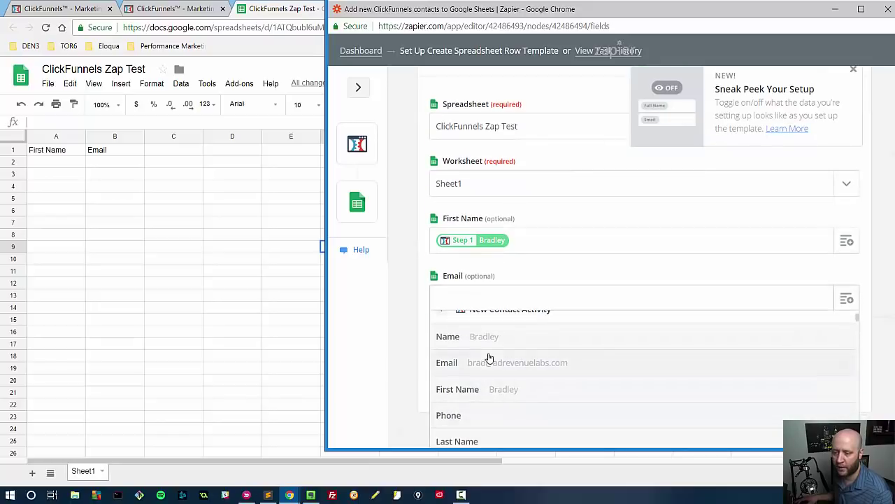
left_click(486, 362)
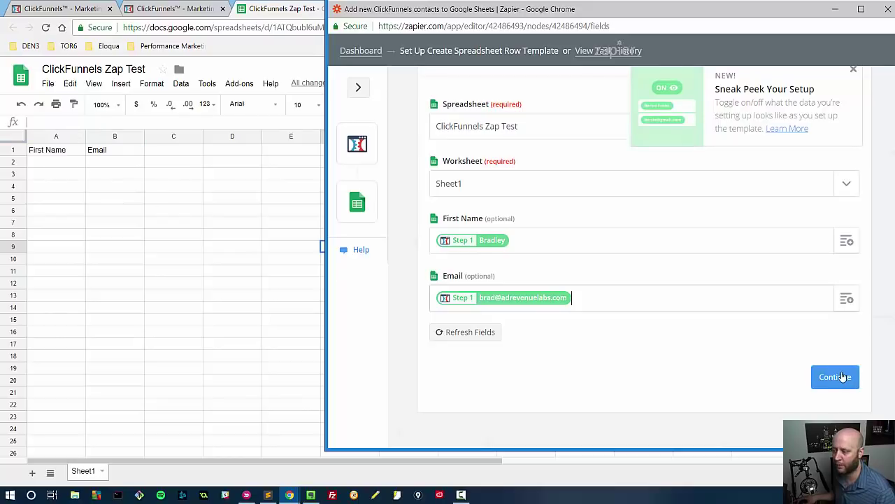
left_click(845, 375)
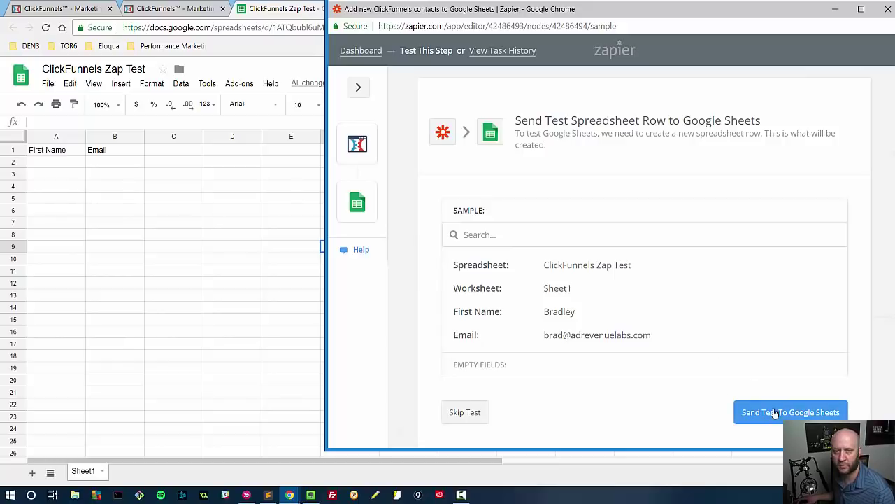
Step: Send a test row to Google Sheets and finish, switching the zap on
left_click(775, 413)
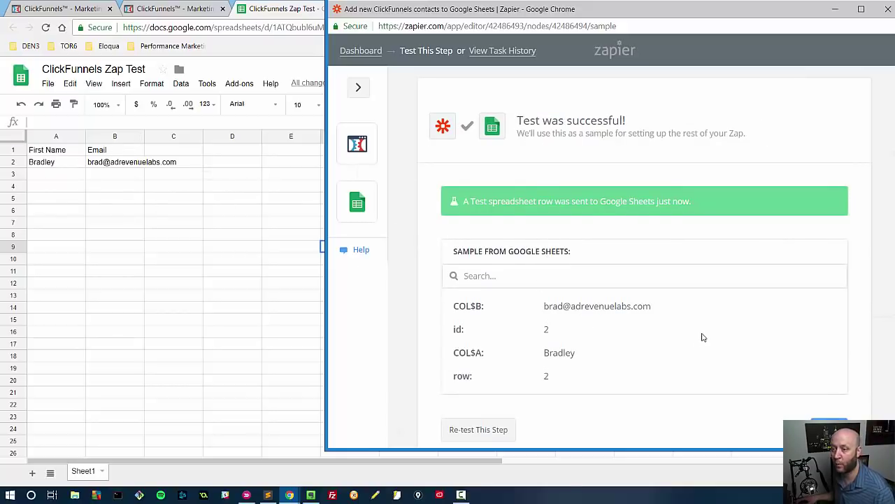
scroll(703, 337, "down", 2)
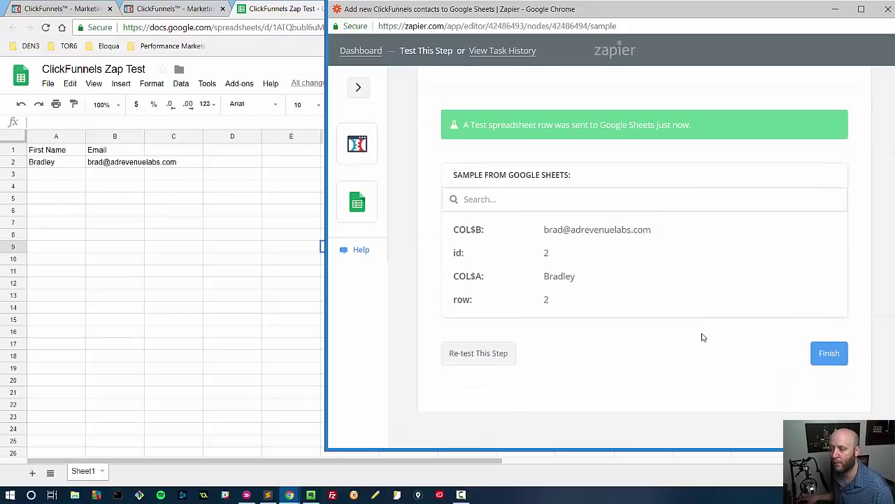
left_click(840, 359)
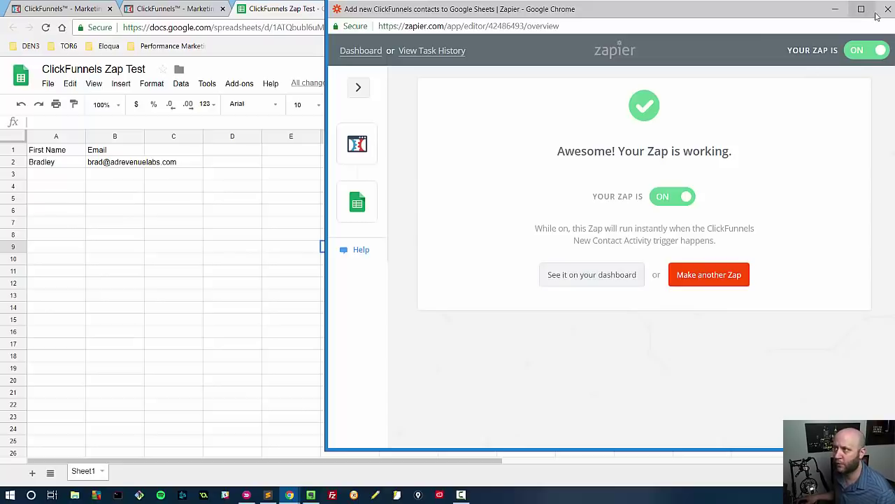
Step: Close Zapier and inspect the first name and email in row 2 of ClickFunnels Zap Test
left_click(884, 13)
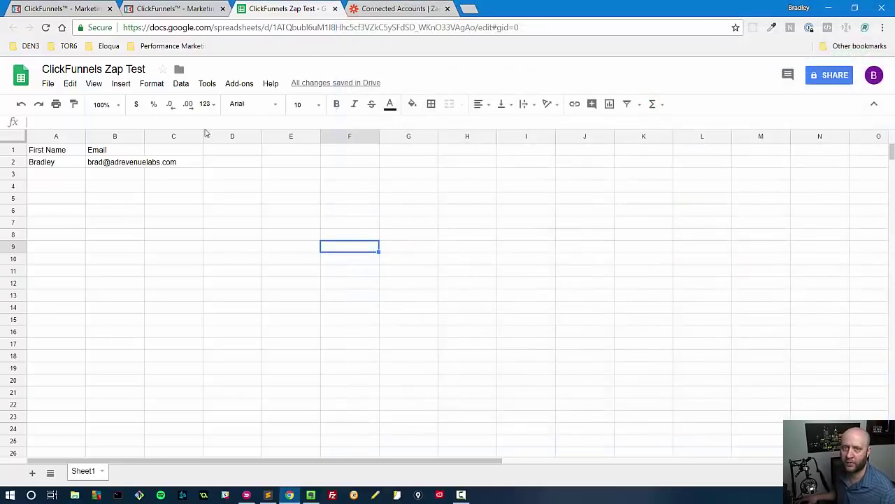
left_click(62, 9)
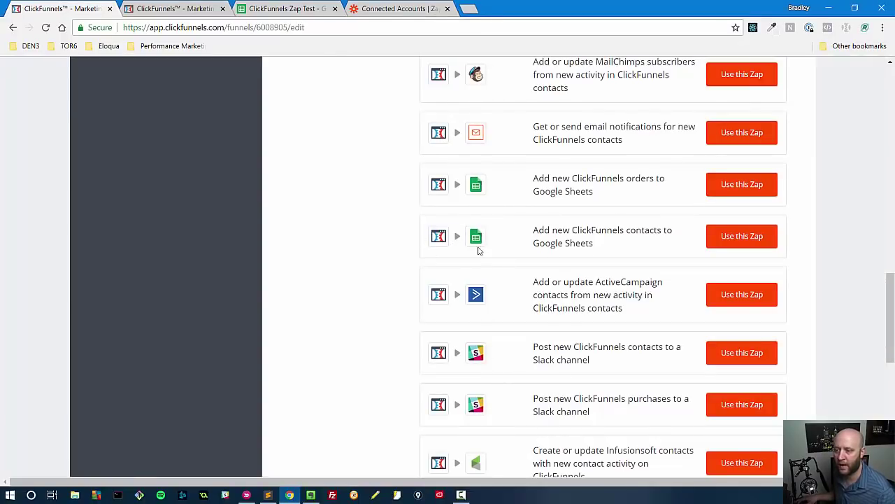
left_click(291, 9)
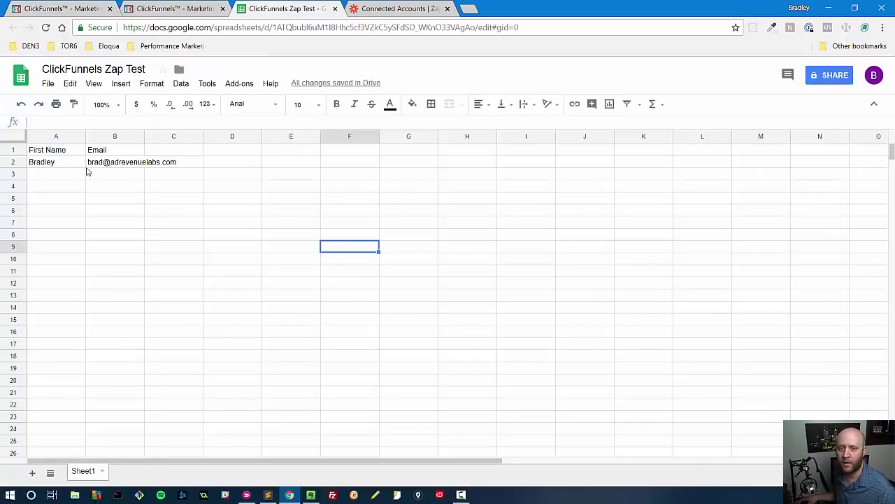
left_click(49, 176)
left_click(93, 172)
left_click(95, 165)
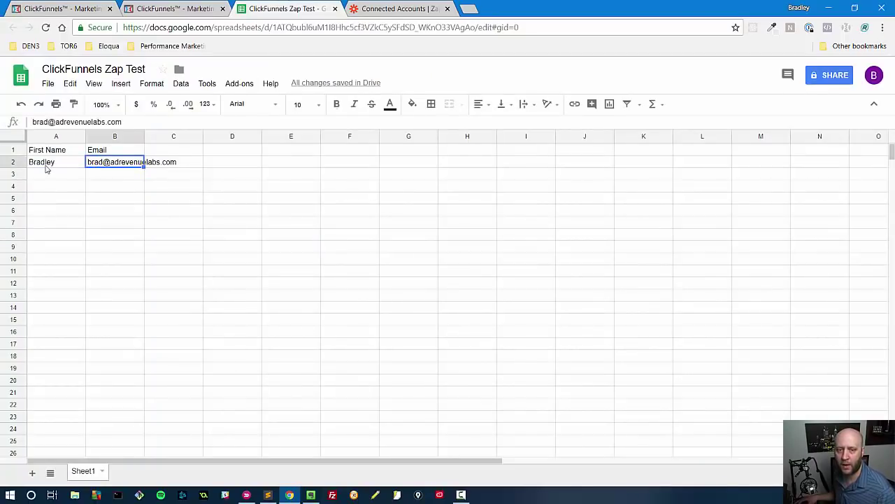
left_click(45, 165)
Step: Return to the Dot Com Secrets Bridge Page funnel settings, scrolled to the top
left_click(47, 7)
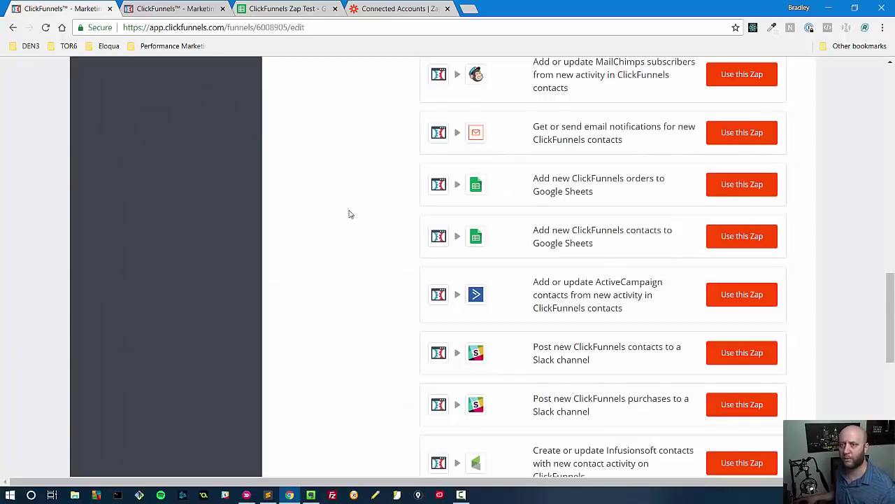
scroll(347, 213, "up", 10)
scroll(337, 216, "up", 5)
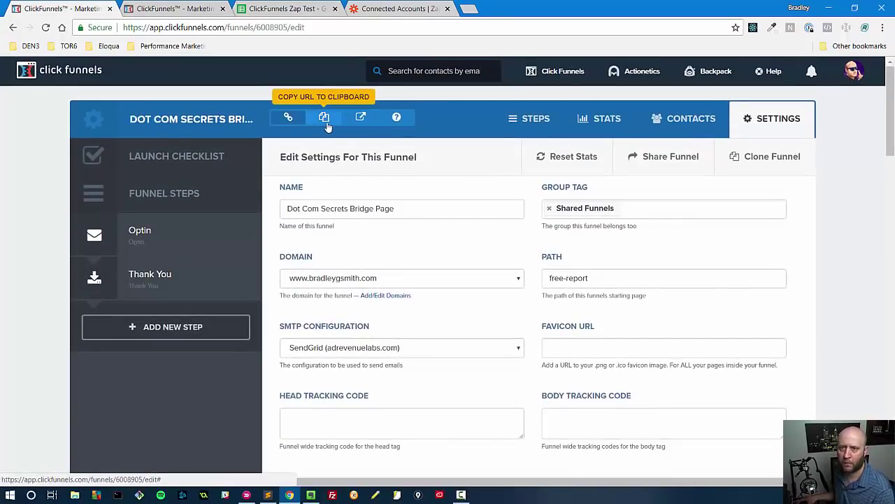
Step: Copy the funnel URL and load the optin page in a new tab
left_click(323, 117)
left_click(468, 8)
key("ctrl+v")
key("Return")
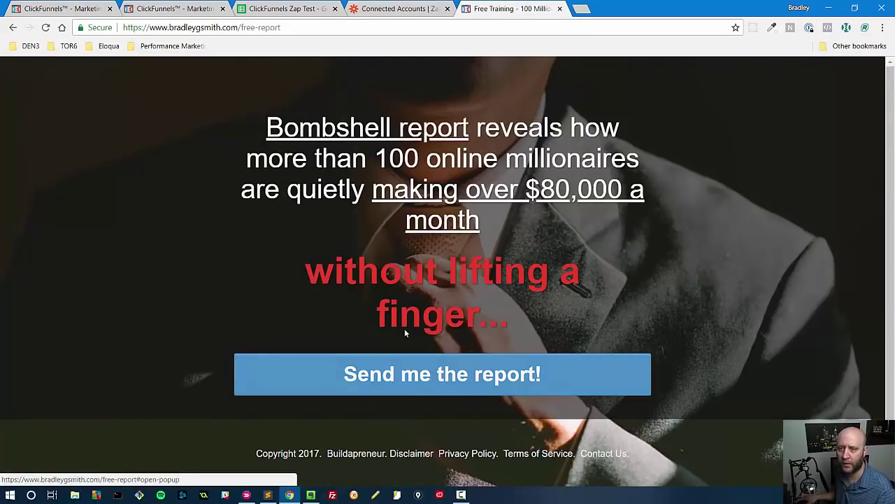
Step: Sign up through the 'Send me the report!' popup with a test name and email, then check the spreadsheet
left_click(410, 385)
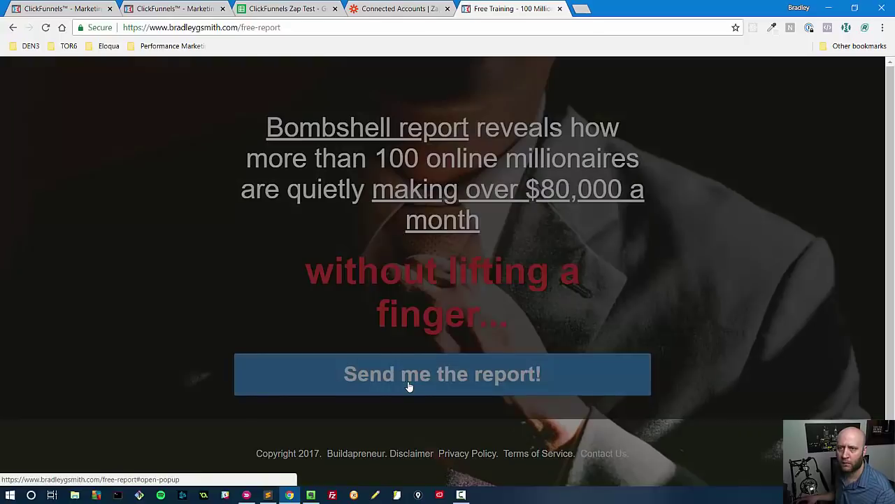
left_click(338, 237)
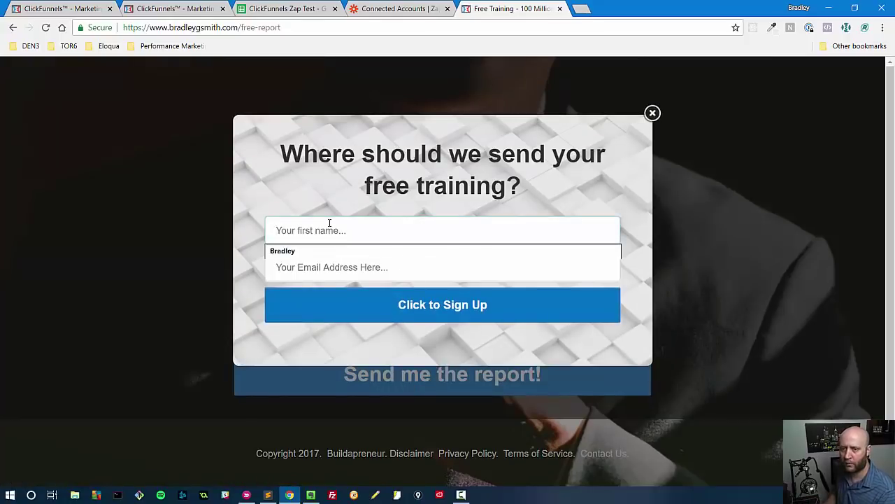
type("bradtest")
key("Tab")
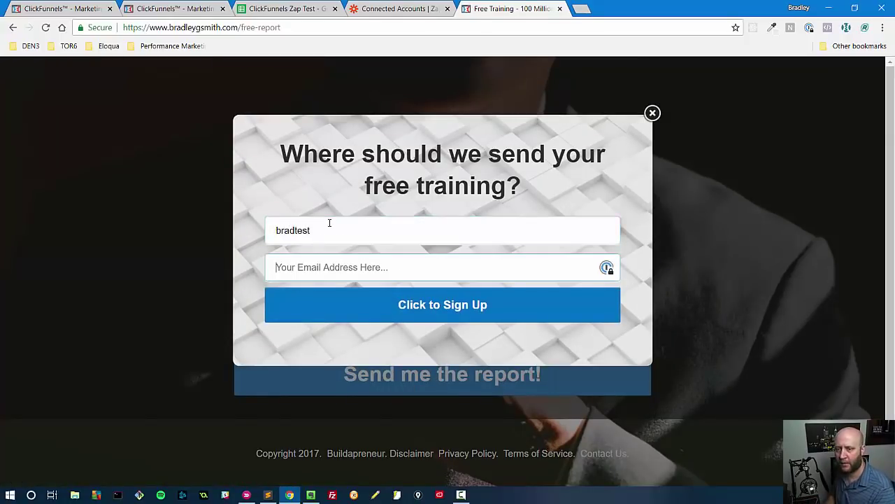
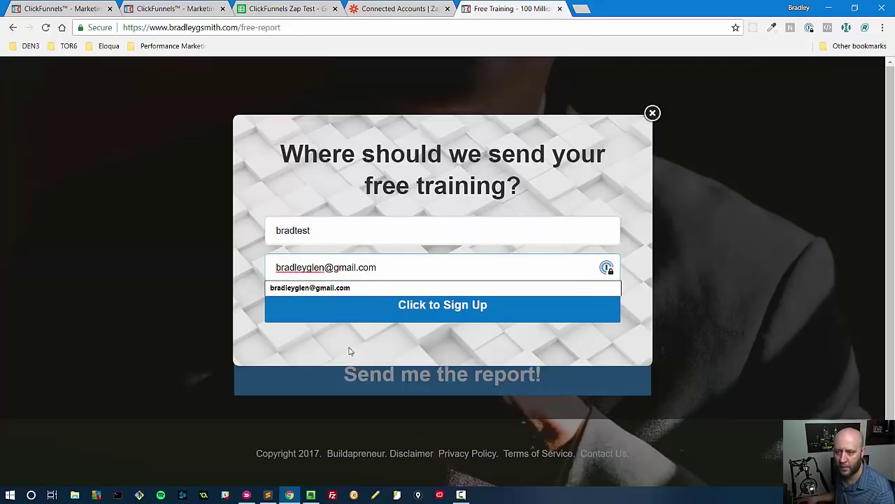
left_click(351, 351)
left_click(374, 302)
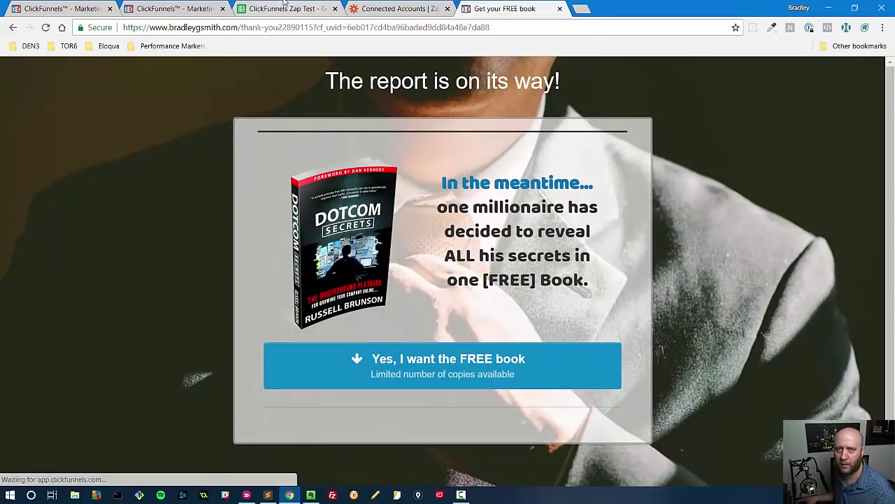
left_click(283, 8)
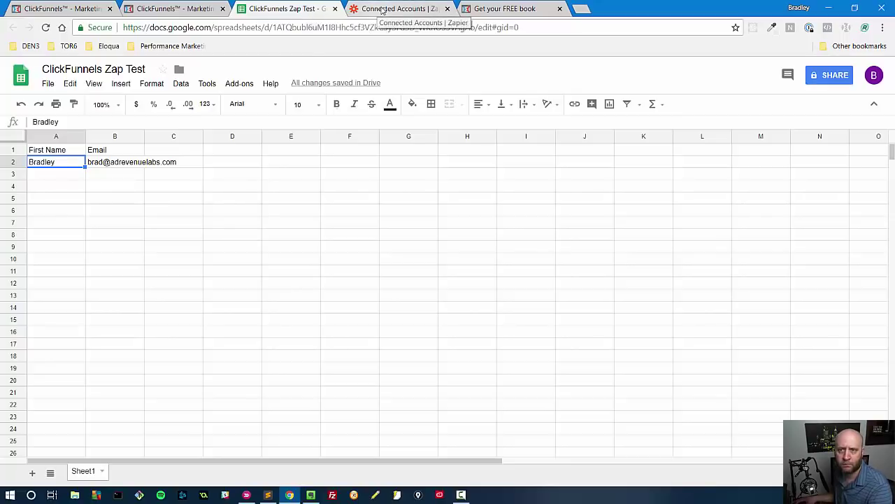
Step: Browse Zapier's Integrations page and full apps list
left_click(381, 9)
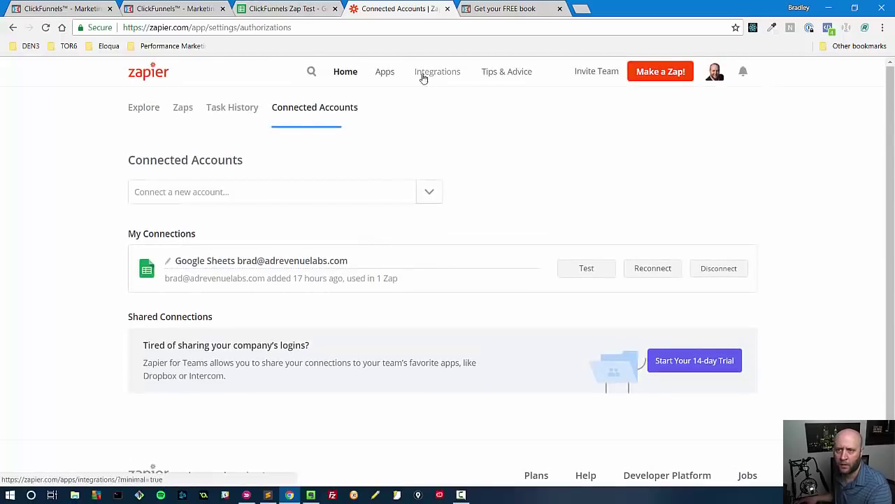
left_click(436, 77)
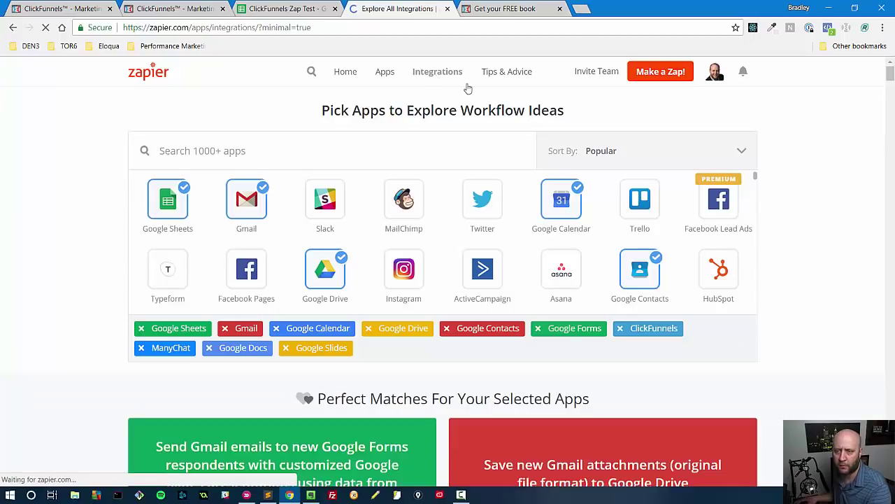
left_click(430, 78)
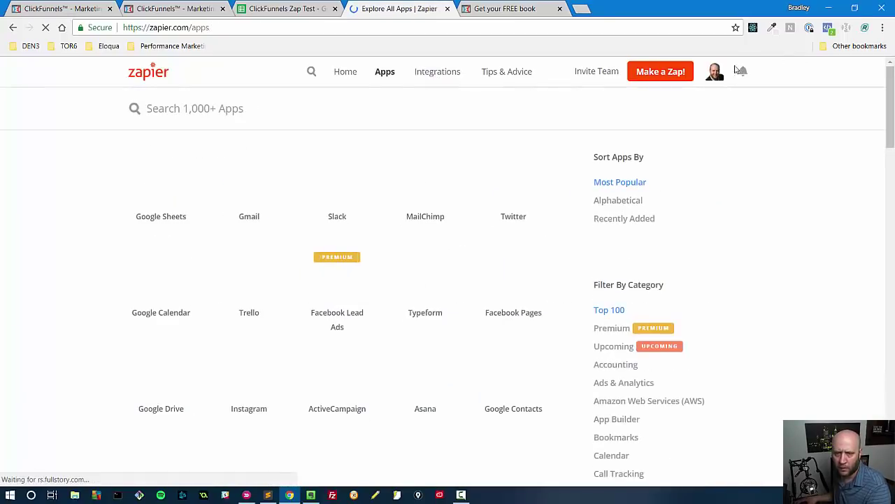
scroll(373, 292, "down", 7)
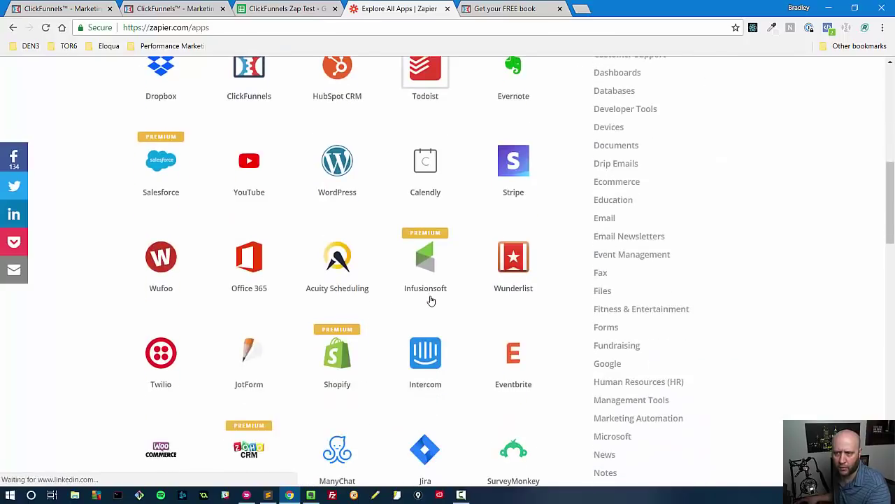
scroll(431, 300, "up", 7)
Step: Go through account Settings to the Zaps list
left_click(713, 73)
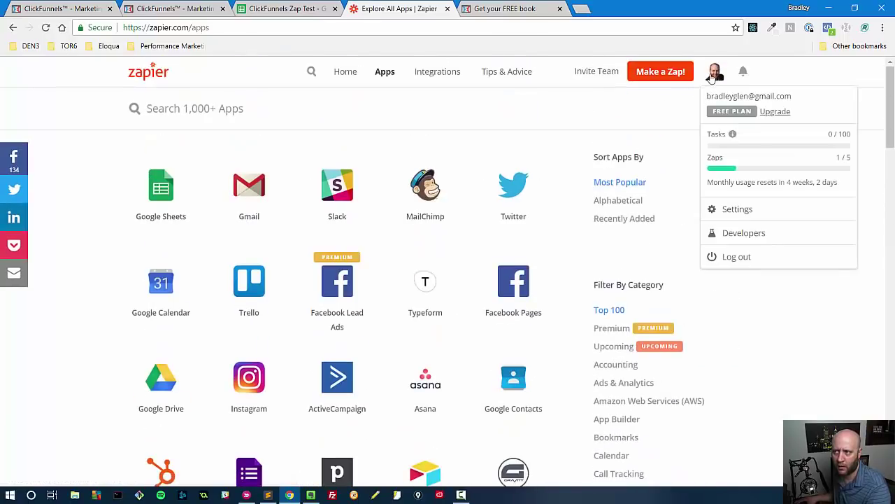
left_click(716, 210)
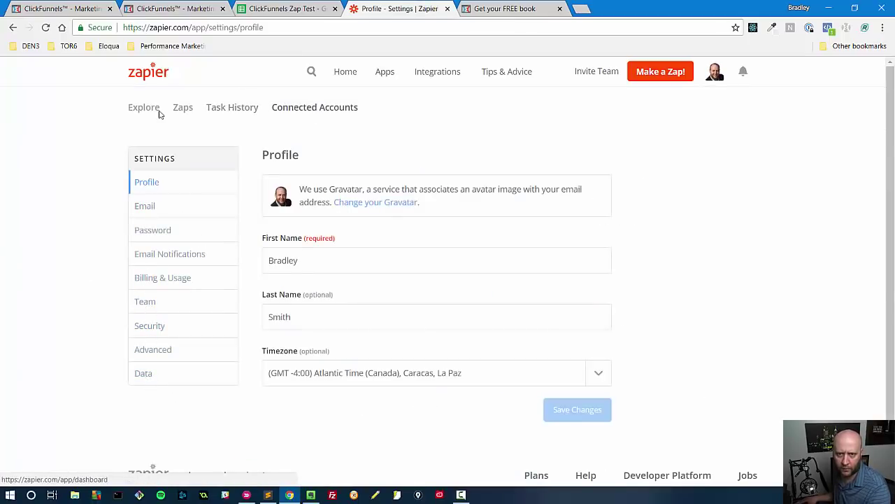
left_click(188, 112)
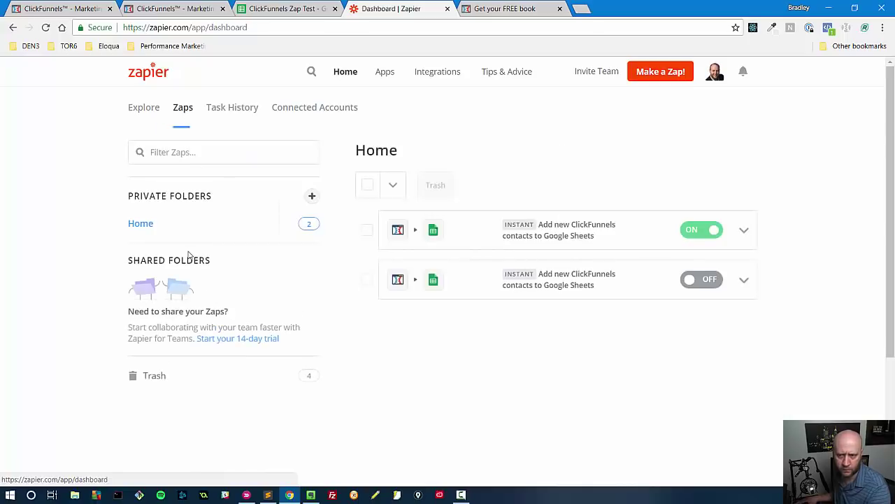
Step: Open the active zap in the editor, check the spreadsheet, and return to the zaps dashboard
left_click(745, 233)
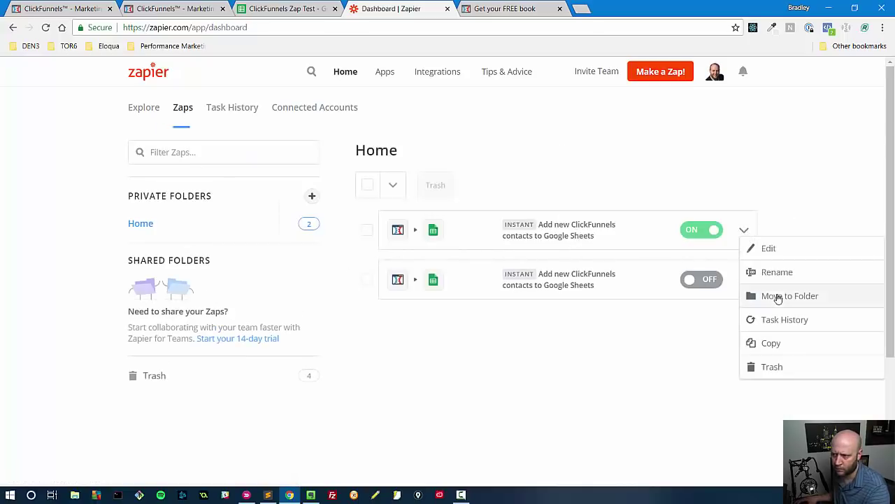
left_click(769, 248)
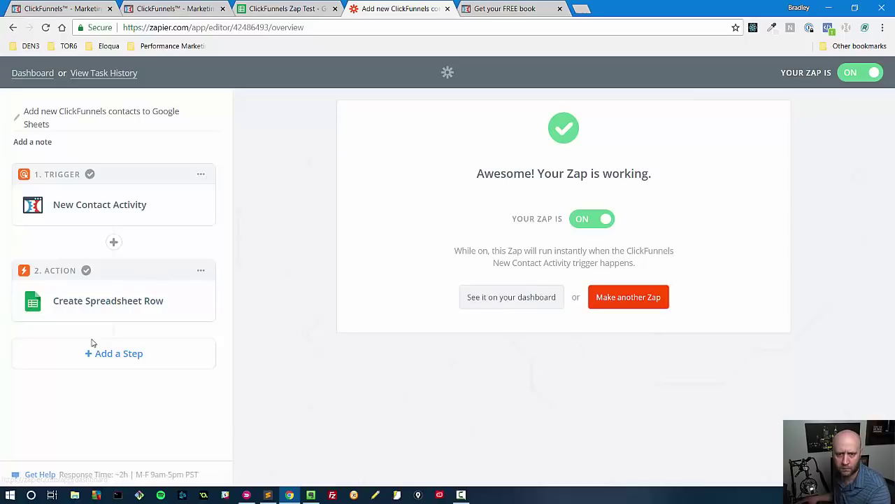
left_click(291, 9)
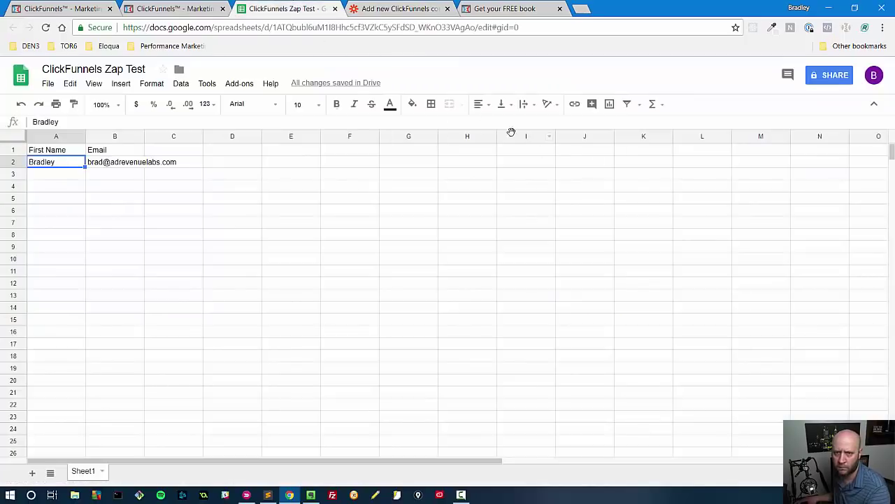
left_click(403, 8)
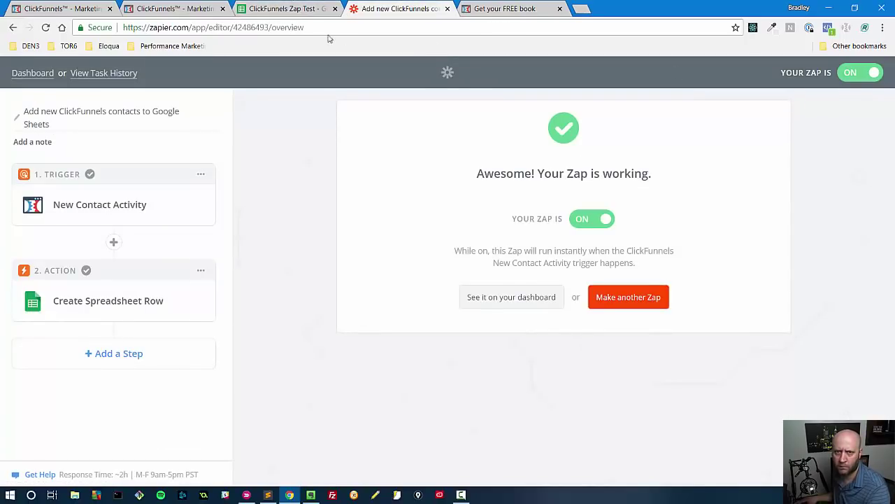
left_click(13, 27)
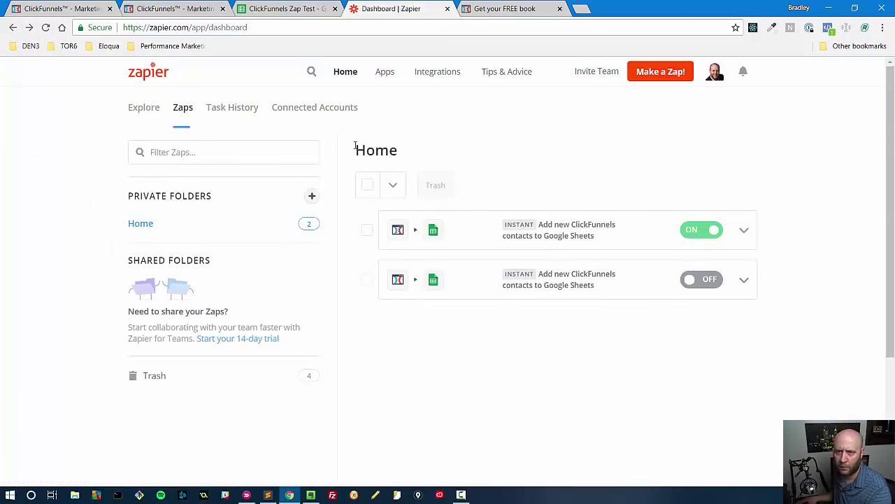
Step: Review the task history and the Connected Accounts for ClickFunnels and Google Sheets
left_click(216, 109)
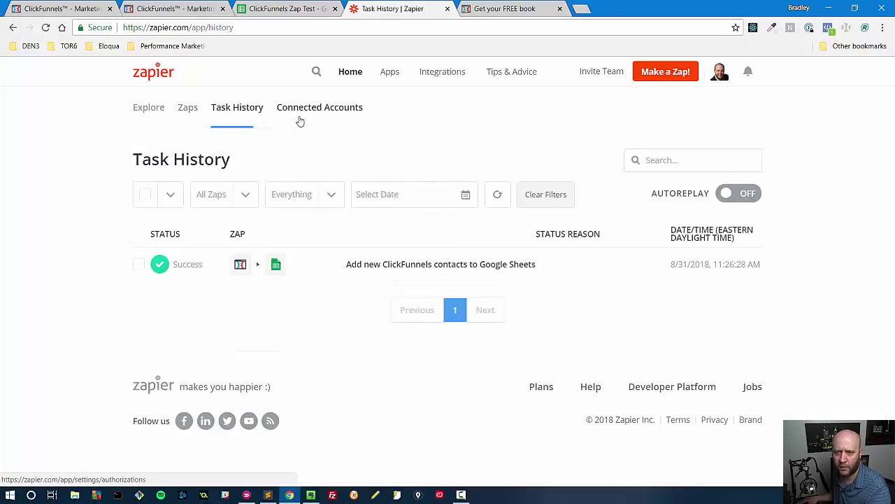
left_click(307, 118)
scroll(584, 171, "down", 1)
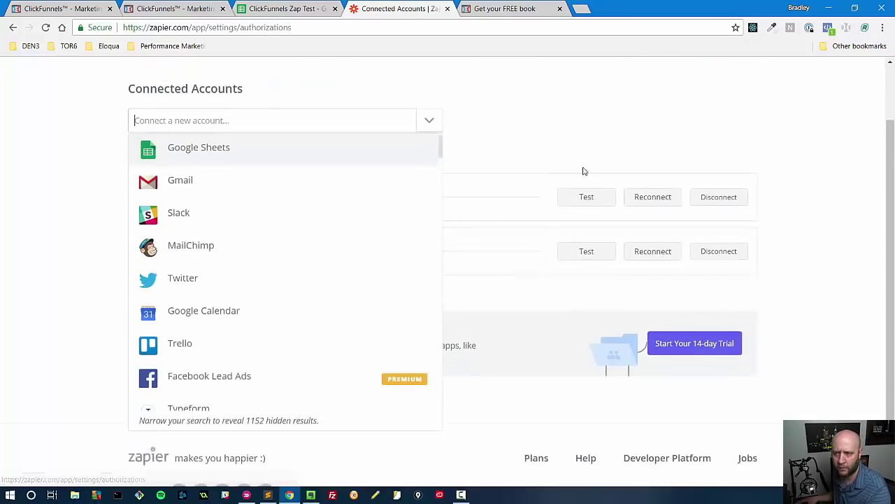
scroll(584, 171, "down", 1)
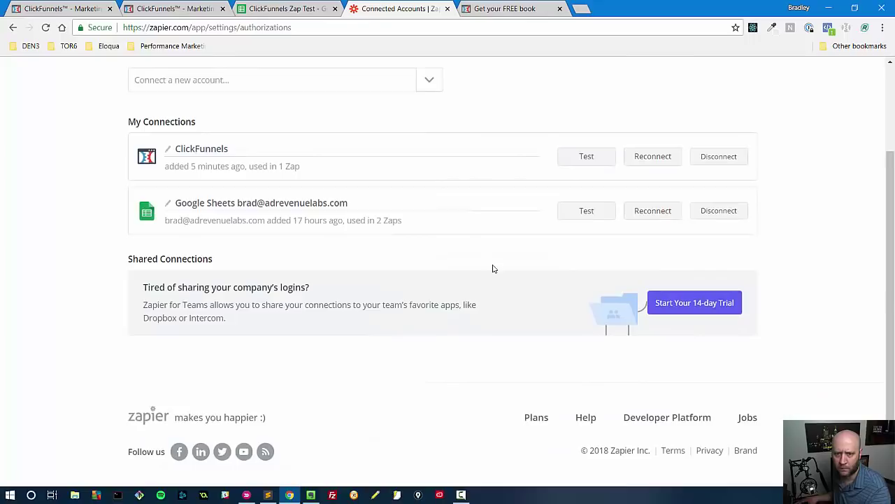
scroll(90, 308, "up", 1)
scroll(91, 307, "down", 1)
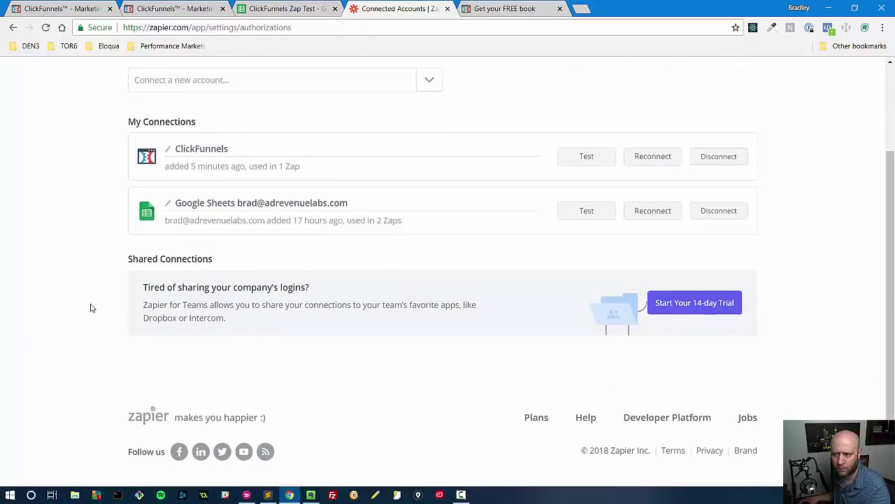
scroll(98, 291, "up", 2)
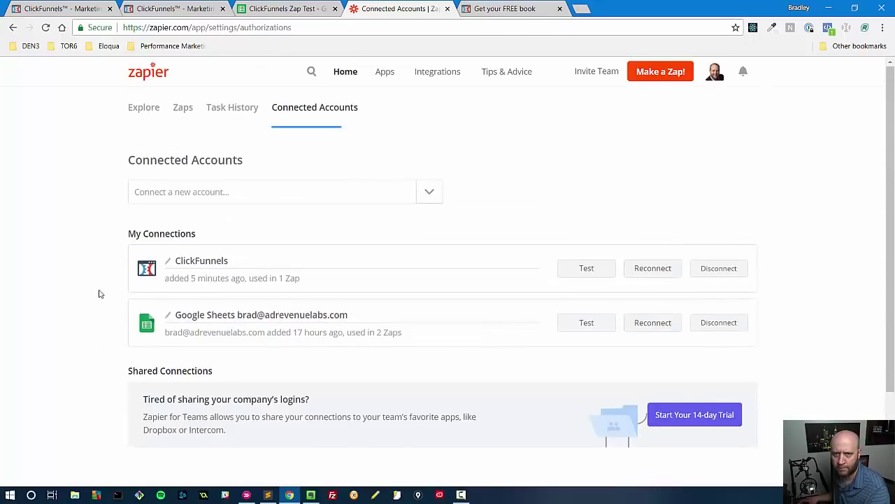
left_click(284, 8)
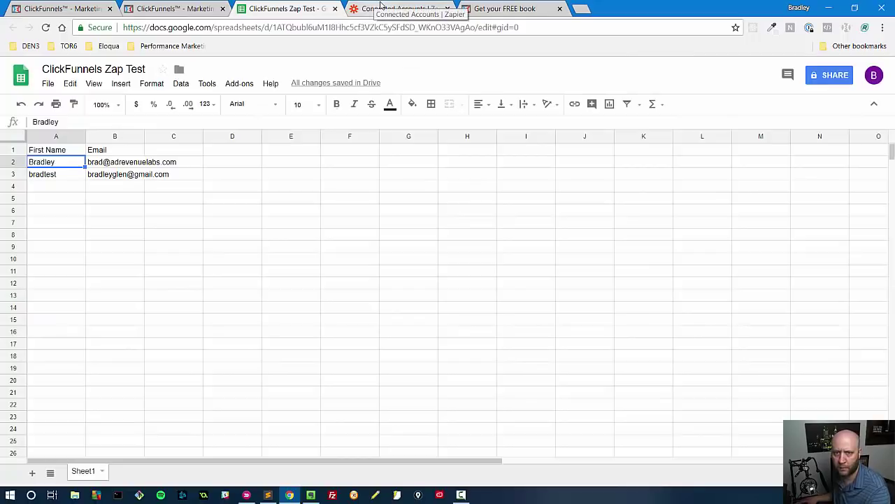
left_click(377, 6)
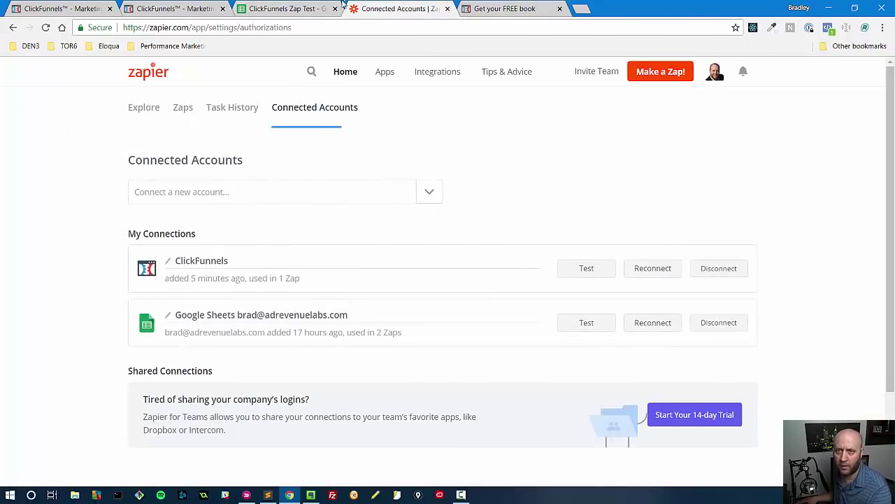
left_click(268, 7)
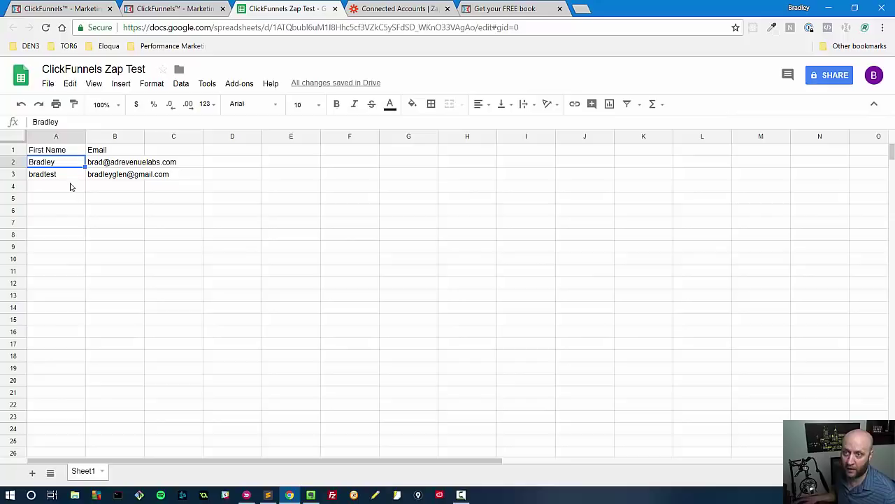
left_click(381, 7)
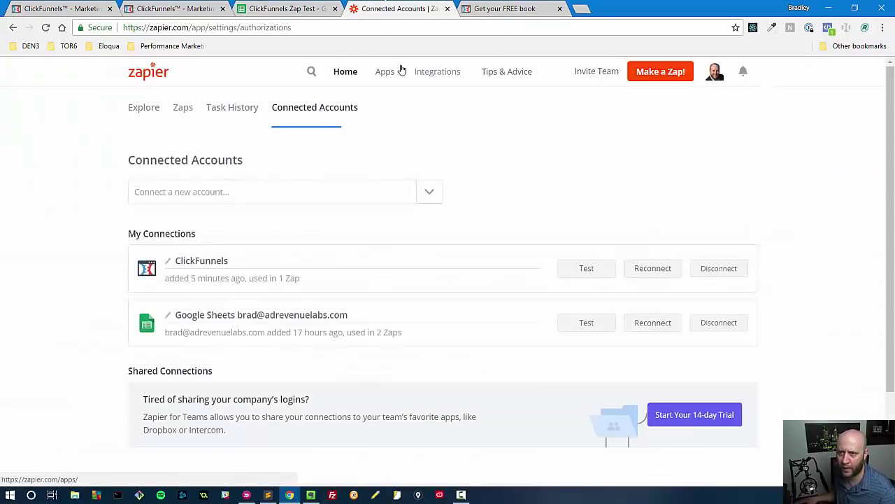
left_click(138, 105)
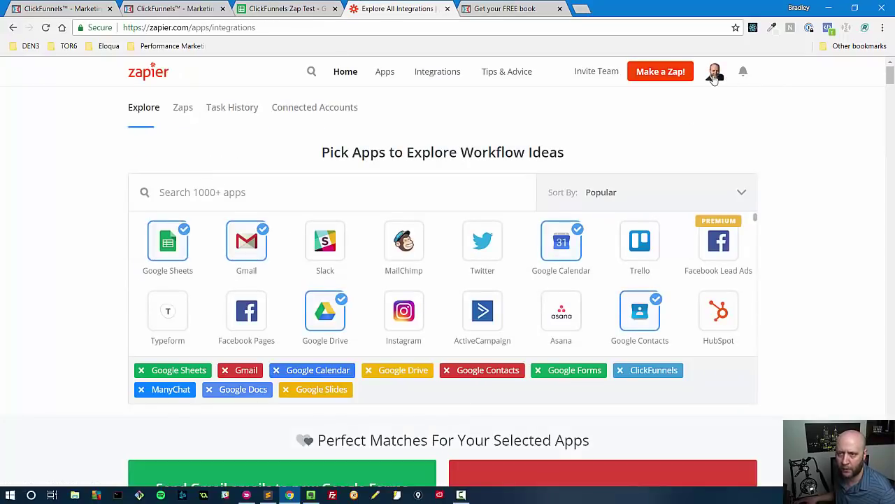
left_click(714, 72)
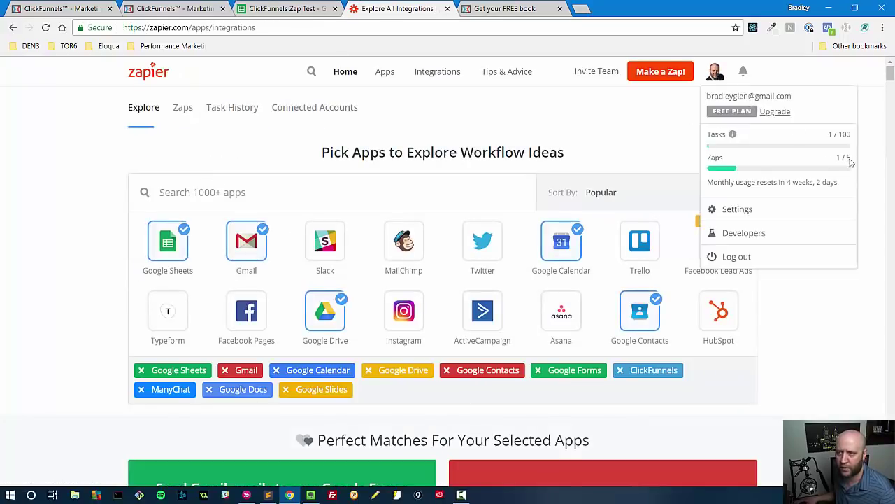
left_click(802, 333)
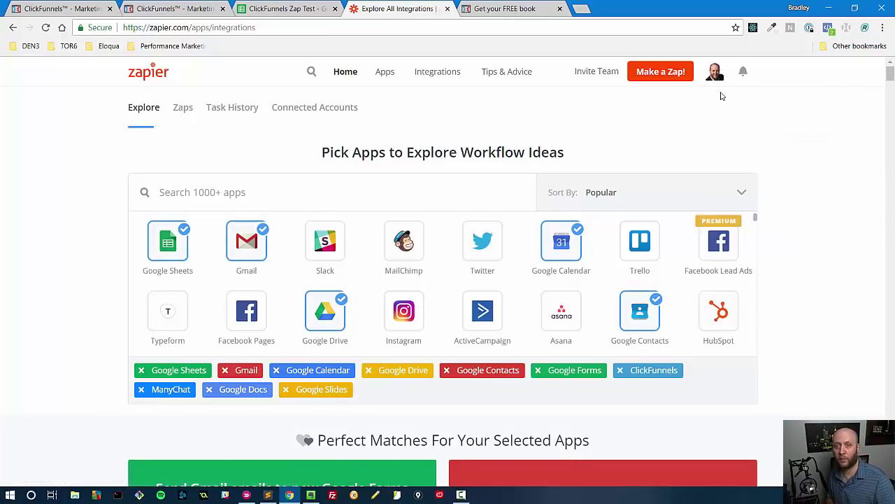
left_click(283, 9)
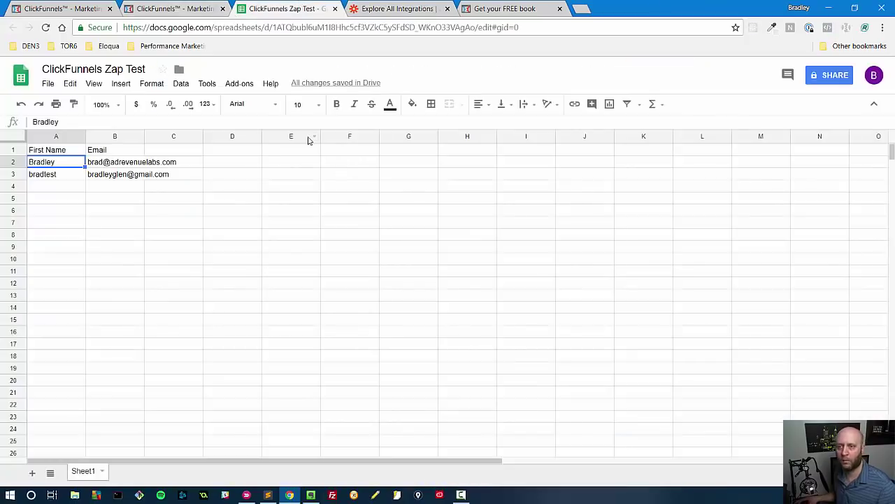
left_click(58, 177)
left_click(109, 178)
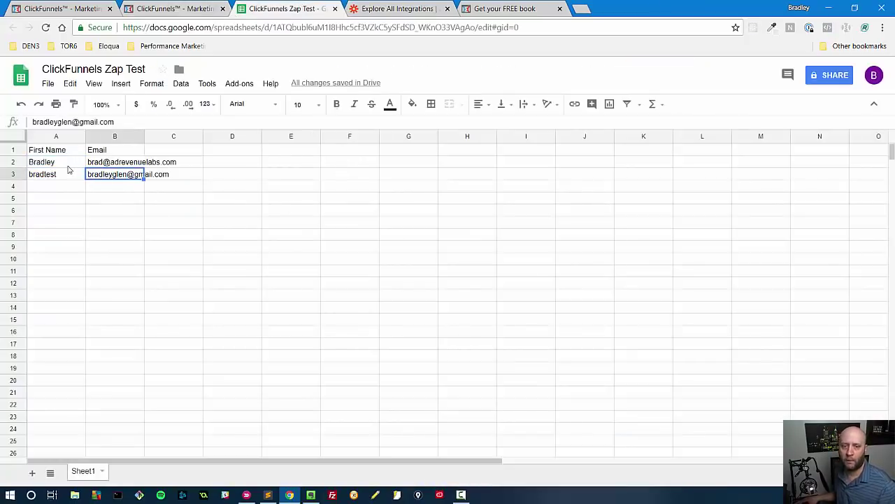
left_click(65, 170)
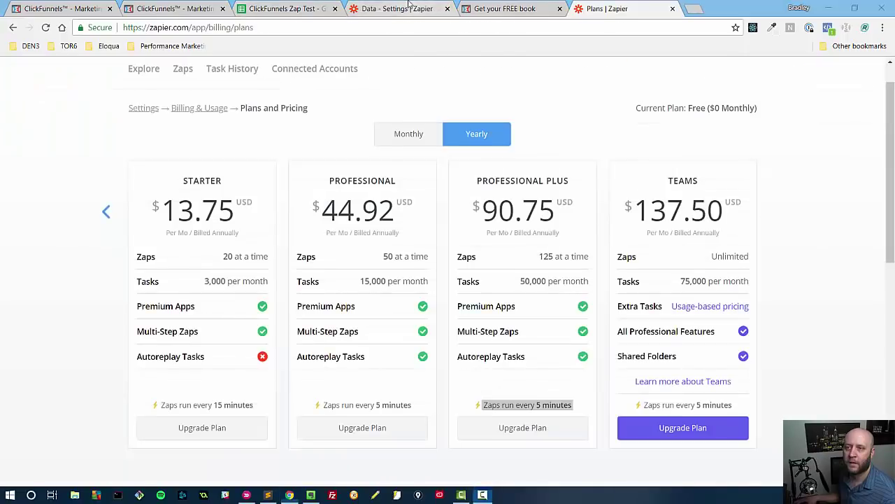
Step: Highlight the Polling Triggers text saying checks run every 5 or 15 minutes depending on plan
left_click(413, 8)
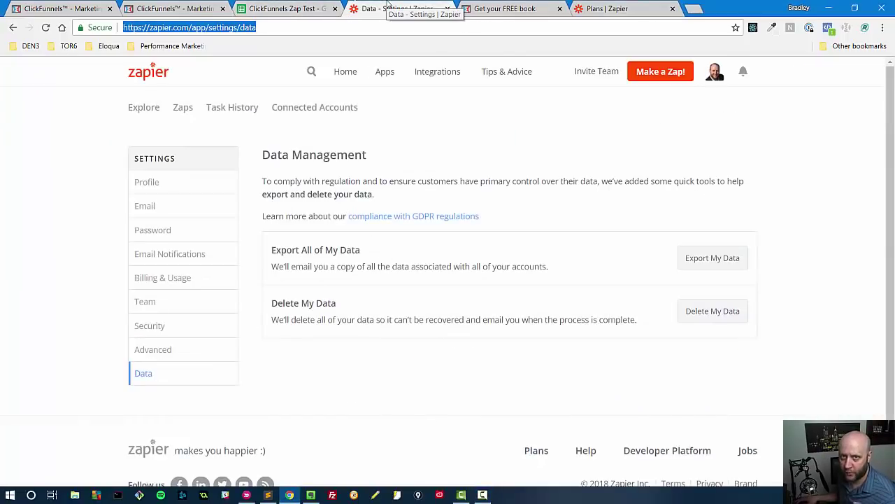
left_click(607, 9)
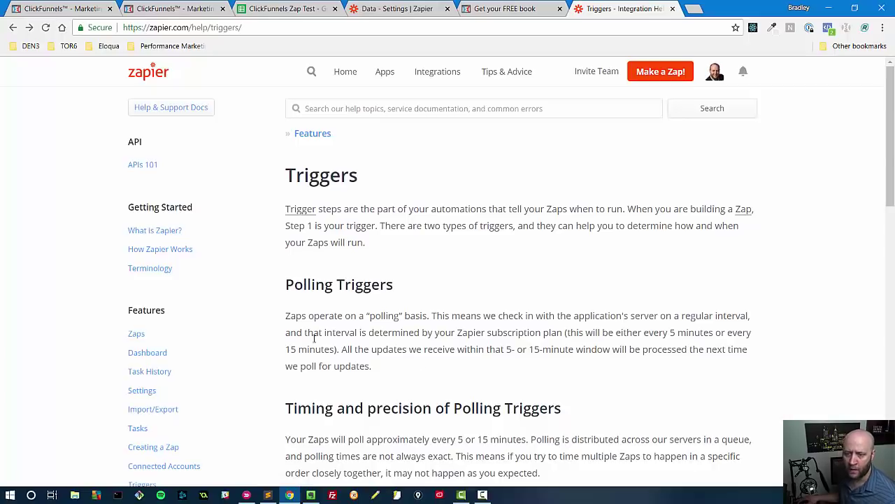
left_click_drag(333, 350, 514, 337)
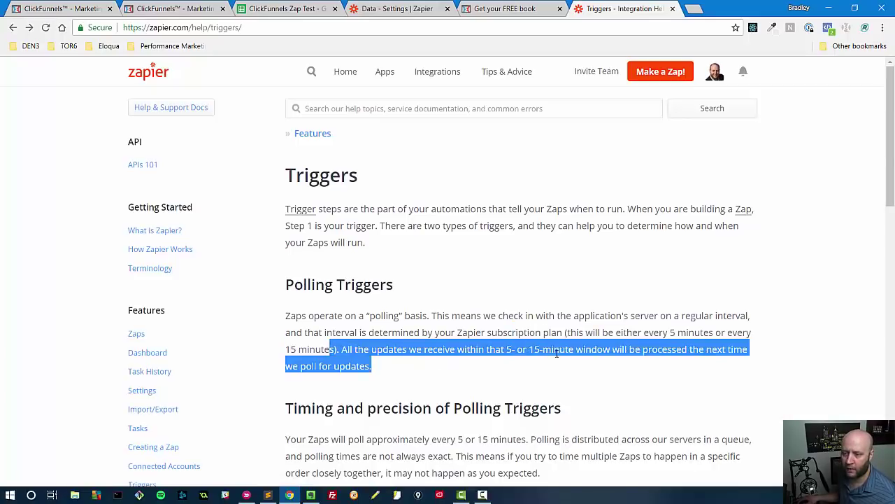
left_click_drag(557, 353, 553, 353)
double_click(311, 286)
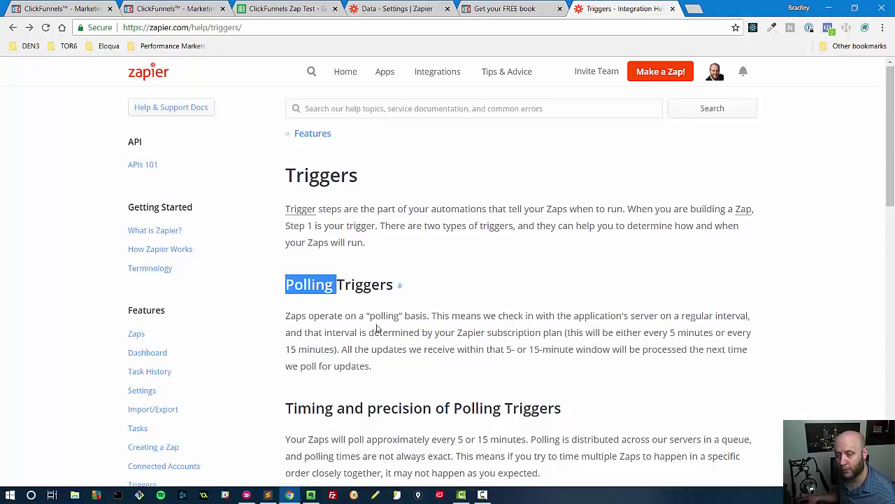
left_click(415, 360)
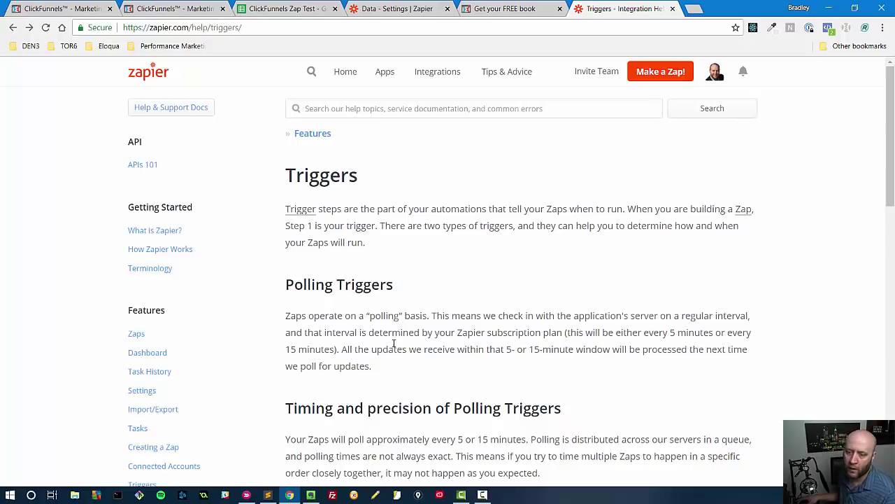
left_click_drag(459, 349, 614, 351)
left_click(605, 352)
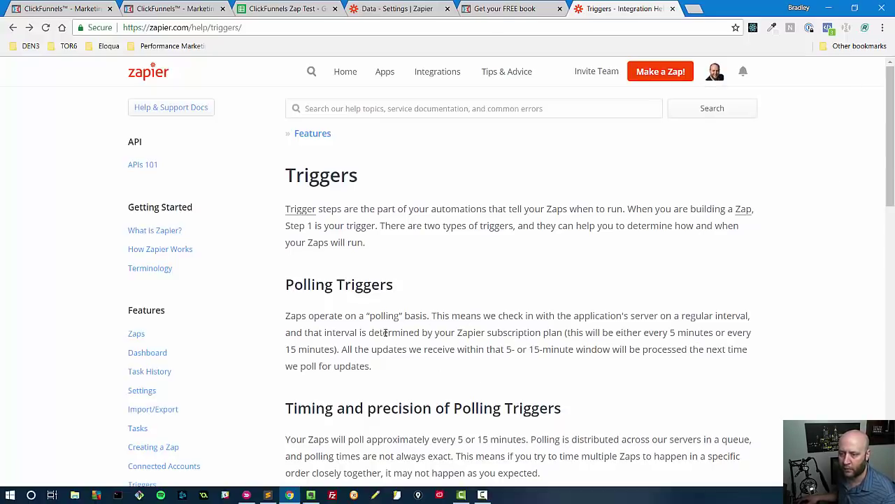
left_click_drag(380, 332, 571, 333)
left_click(714, 77)
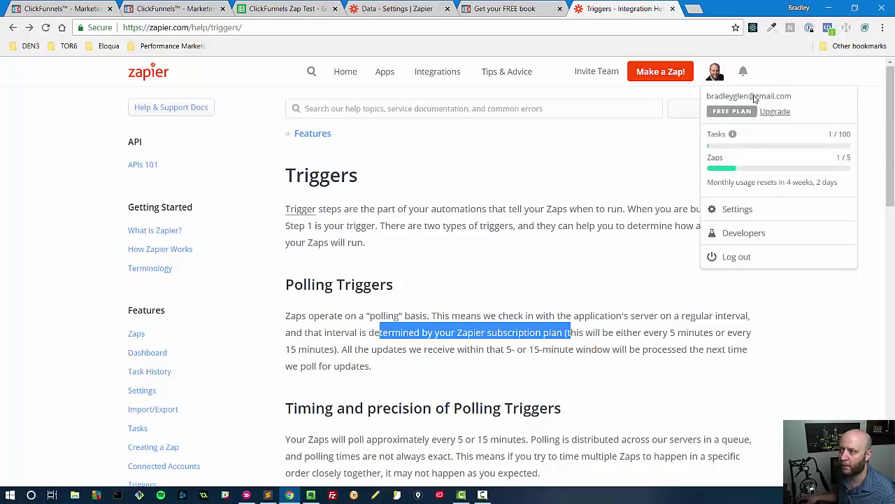
Step: Show Plans and Pricing as monthly prices, then return to the ClickFunnels Zap Test spreadsheet
left_click(775, 111)
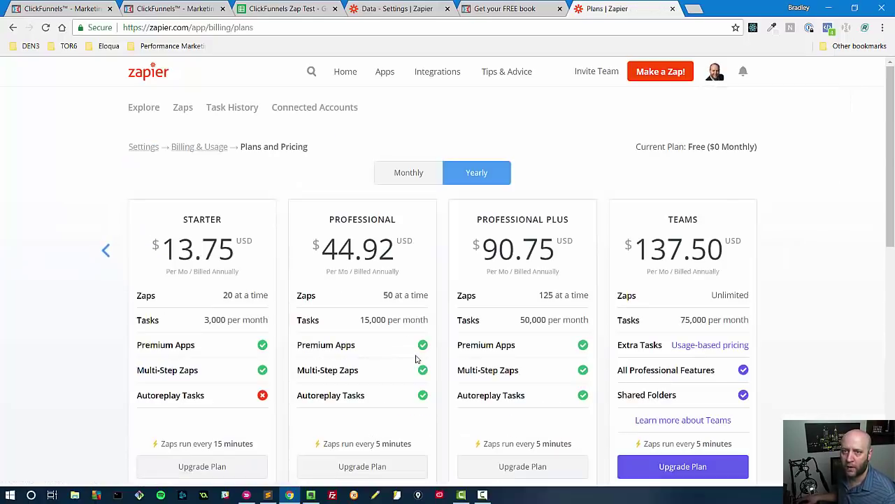
scroll(417, 365, "down", 1)
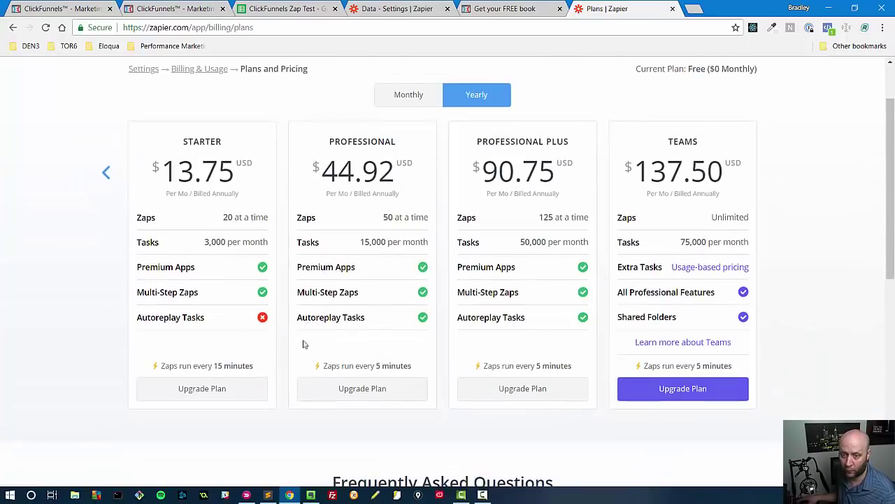
left_click(399, 101)
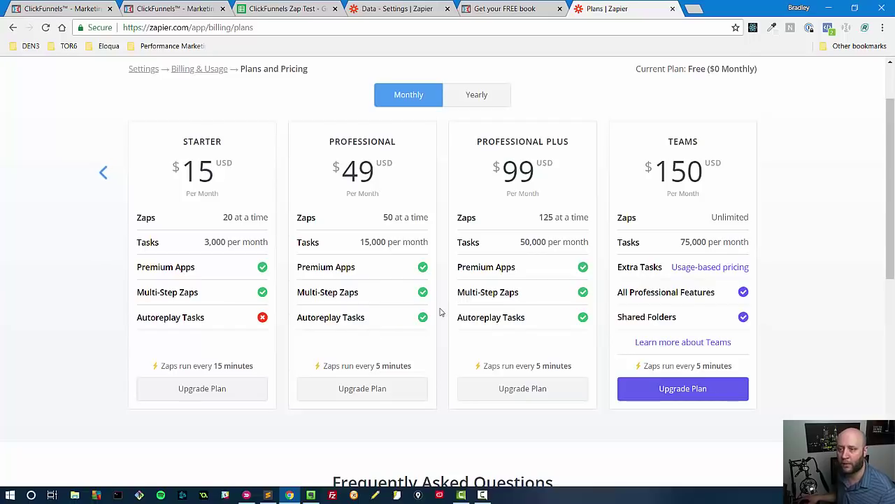
scroll(454, 294, "up", 2)
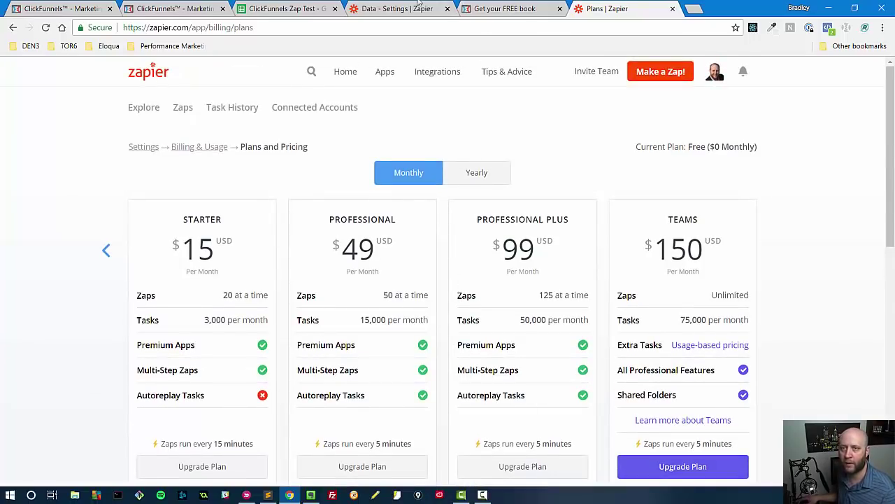
left_click(288, 7)
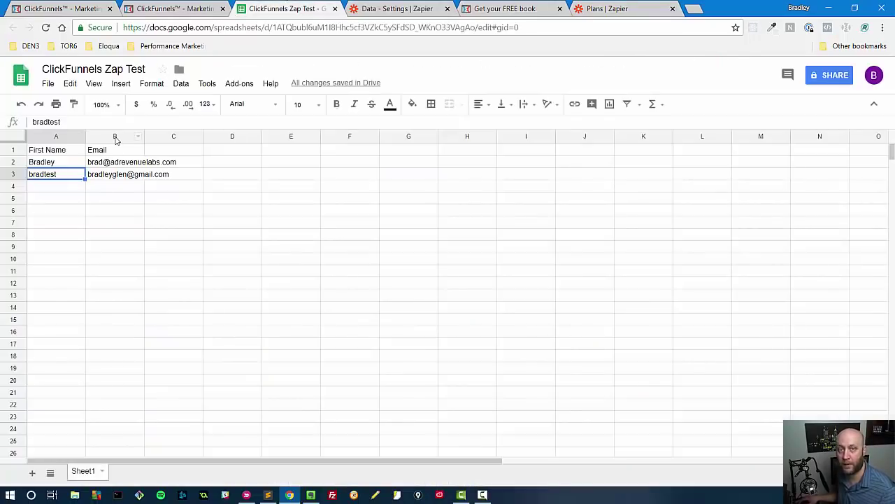